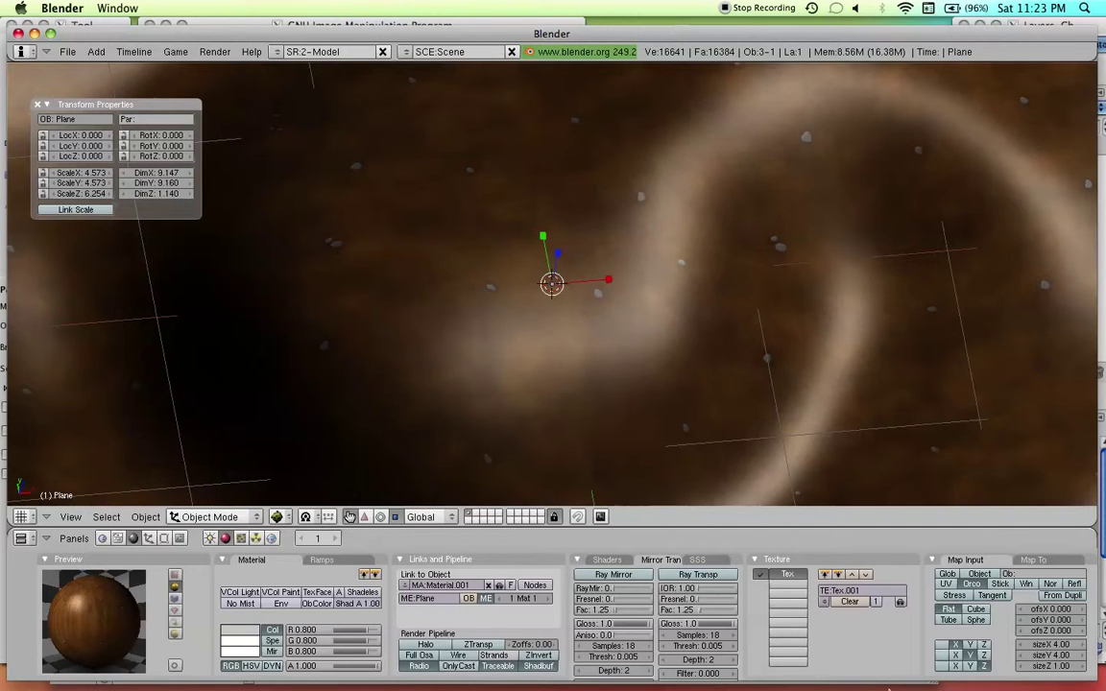
Switch to GIMP, open the recent file dirt2.psd and enlarge its image window
{"action": "mouse_move", "coordinate": [880, 671]}
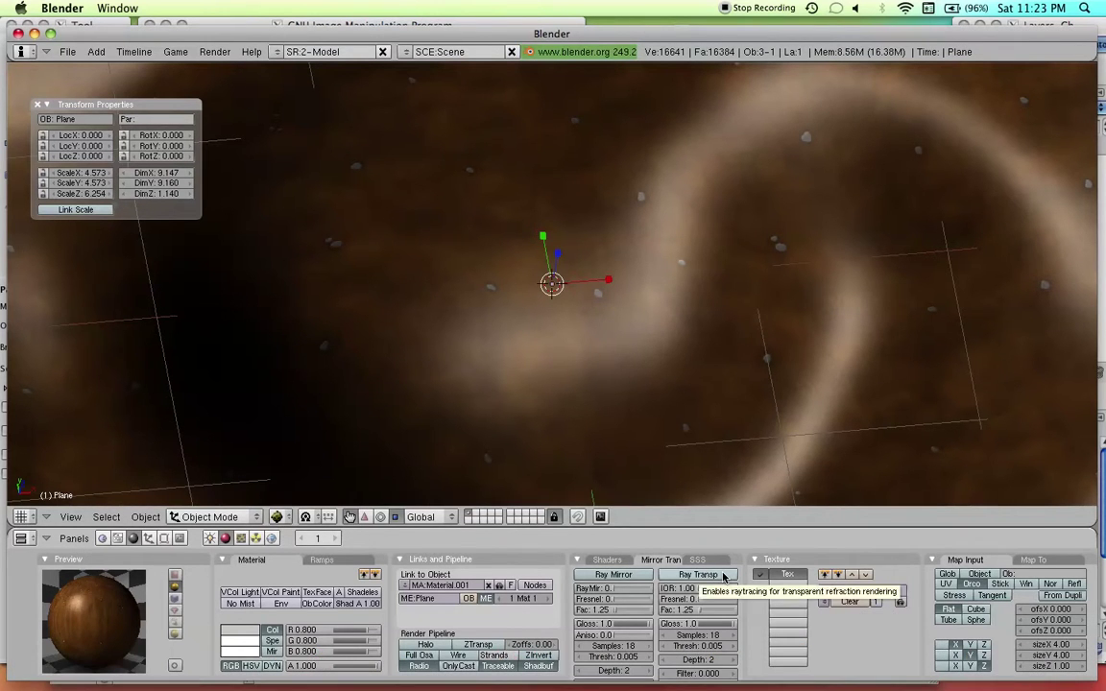
{"action": "key", "text": "super+Tab"}
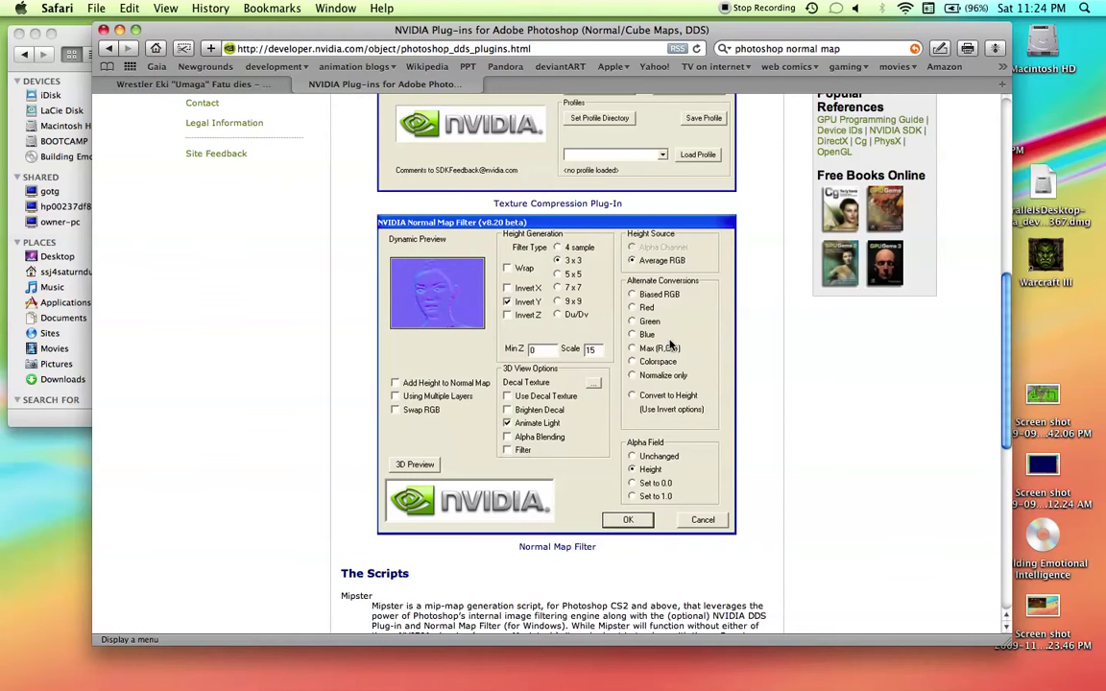
{"action": "key", "text": "ctrl+Down"}
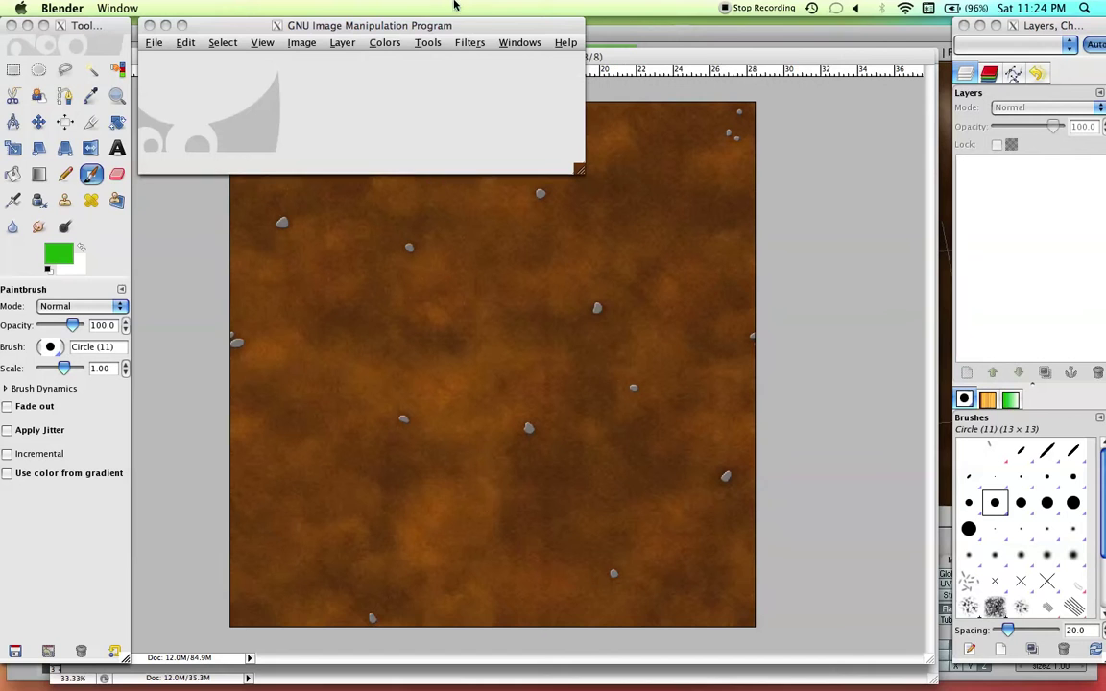
{"action": "left_click", "coordinate": [468, 29]}
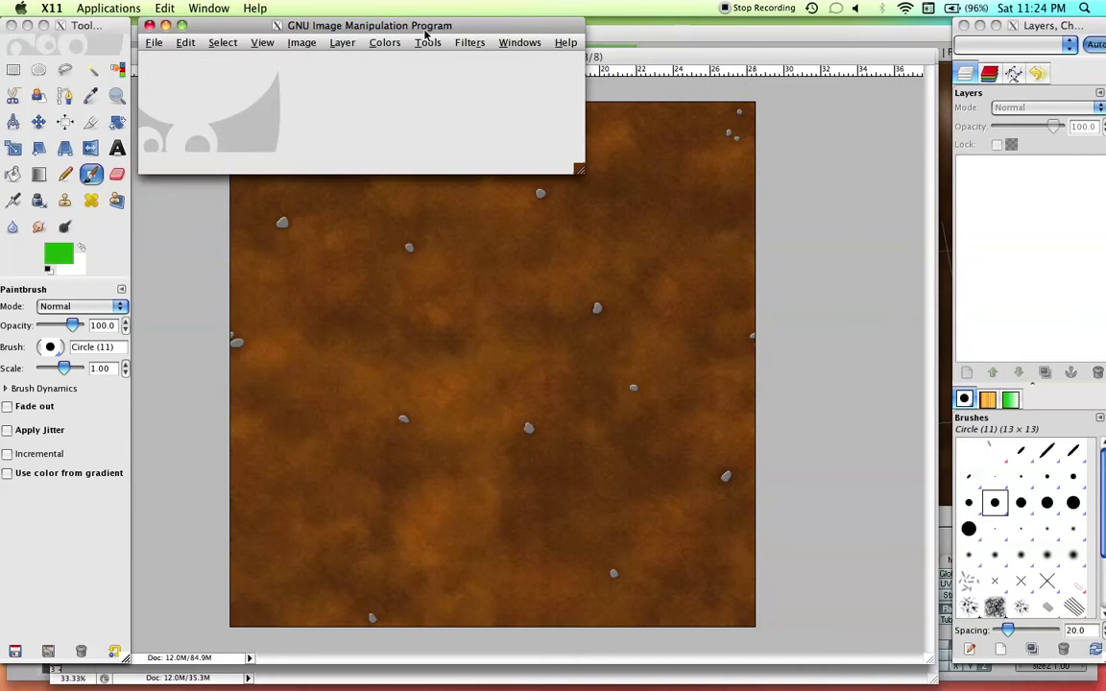
{"action": "left_click", "coordinate": [155, 44]}
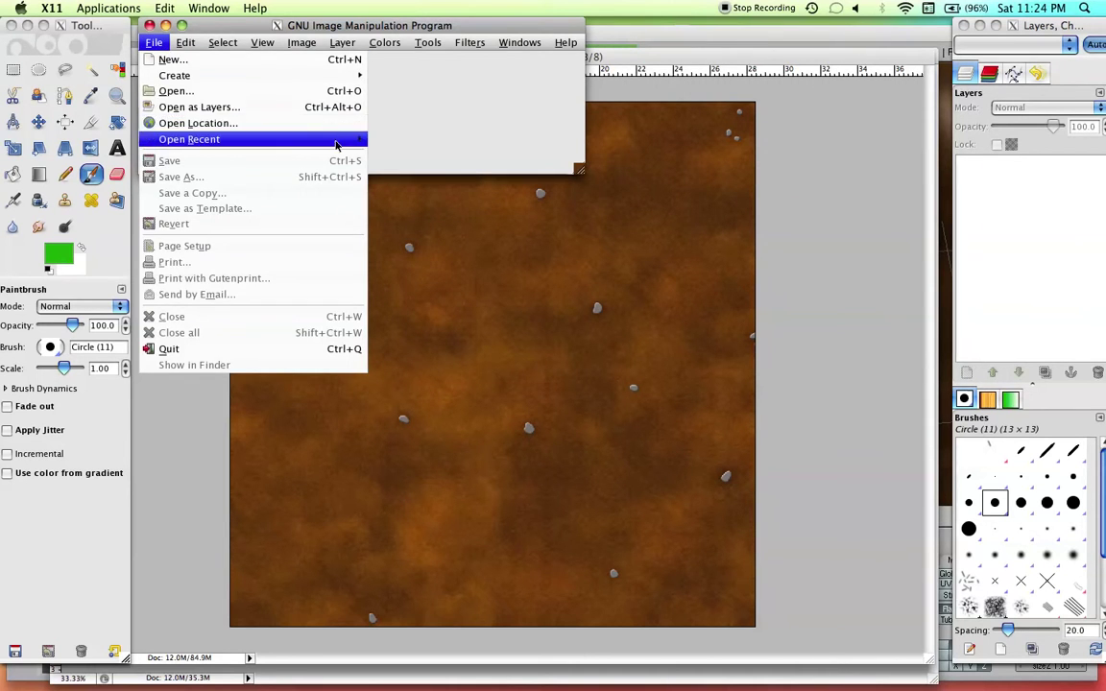
{"action": "left_click", "coordinate": [399, 142]}
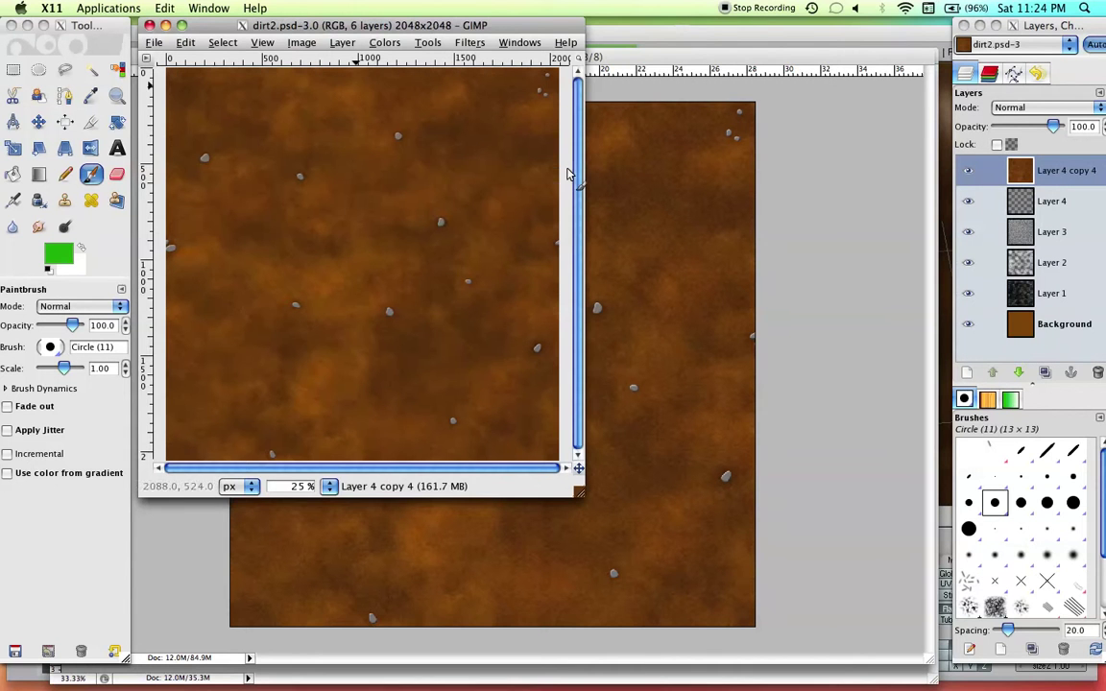
{"action": "left_click_drag", "start_coordinate": [580, 493], "coordinate": [903, 647]}
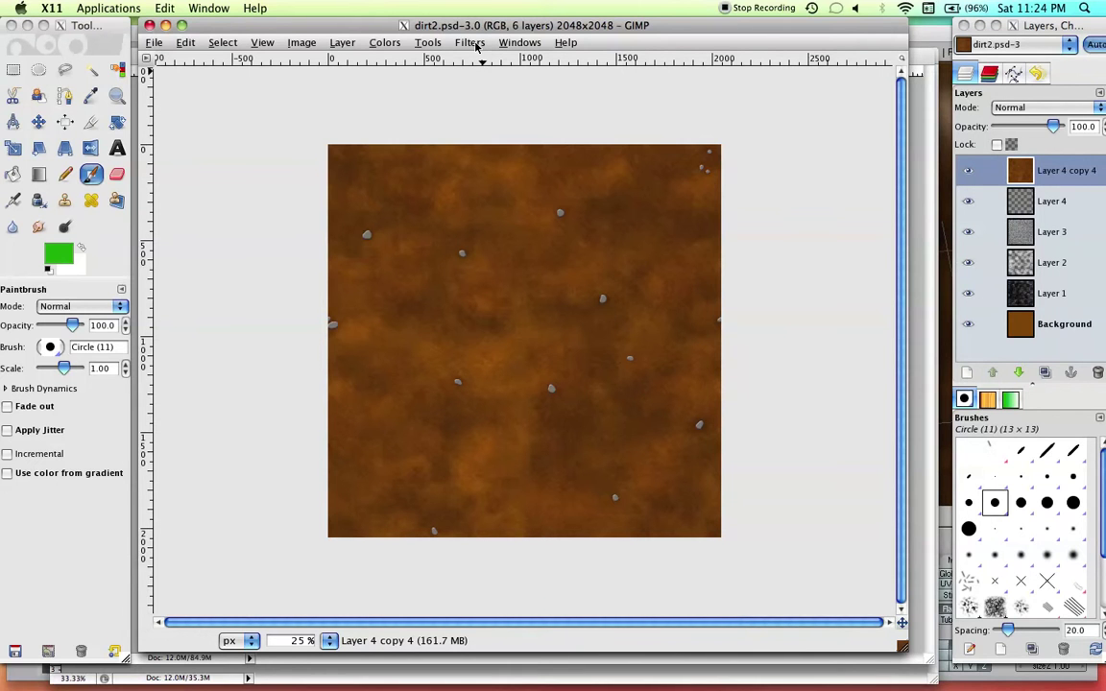
Apply the Normalmap filter to Layer 4 copy 4 with scale 7 and inspect the result at 100% zoom
{"action": "left_click", "coordinate": [470, 44]}
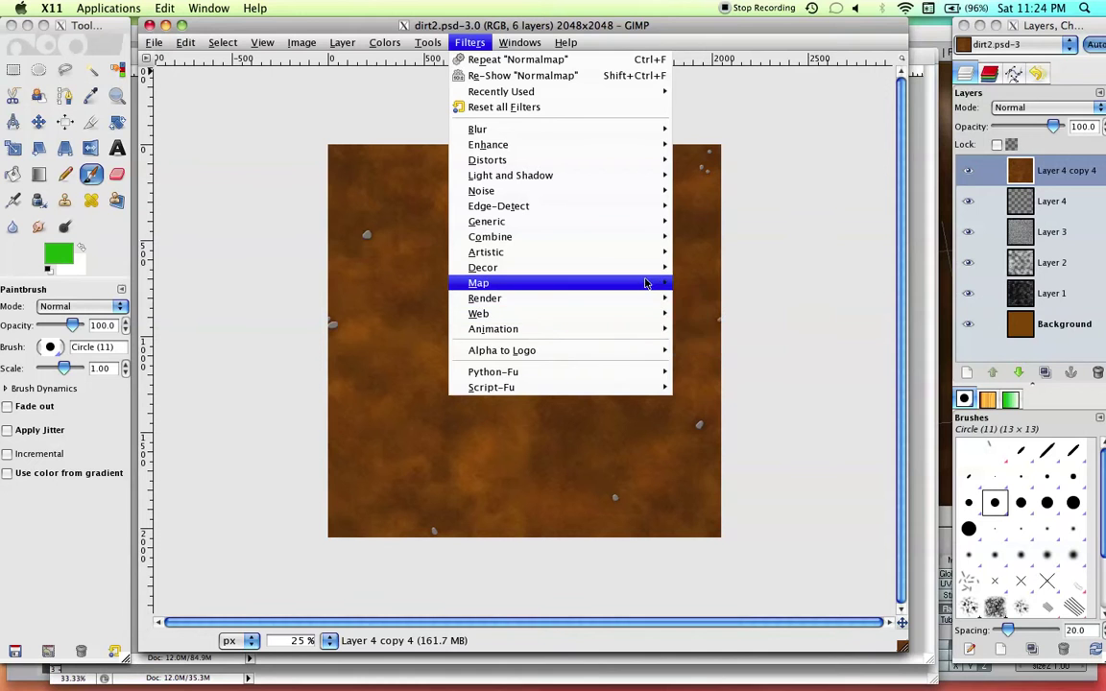
{"action": "mouse_move", "coordinate": [646, 285]}
{"action": "left_click", "coordinate": [749, 375]}
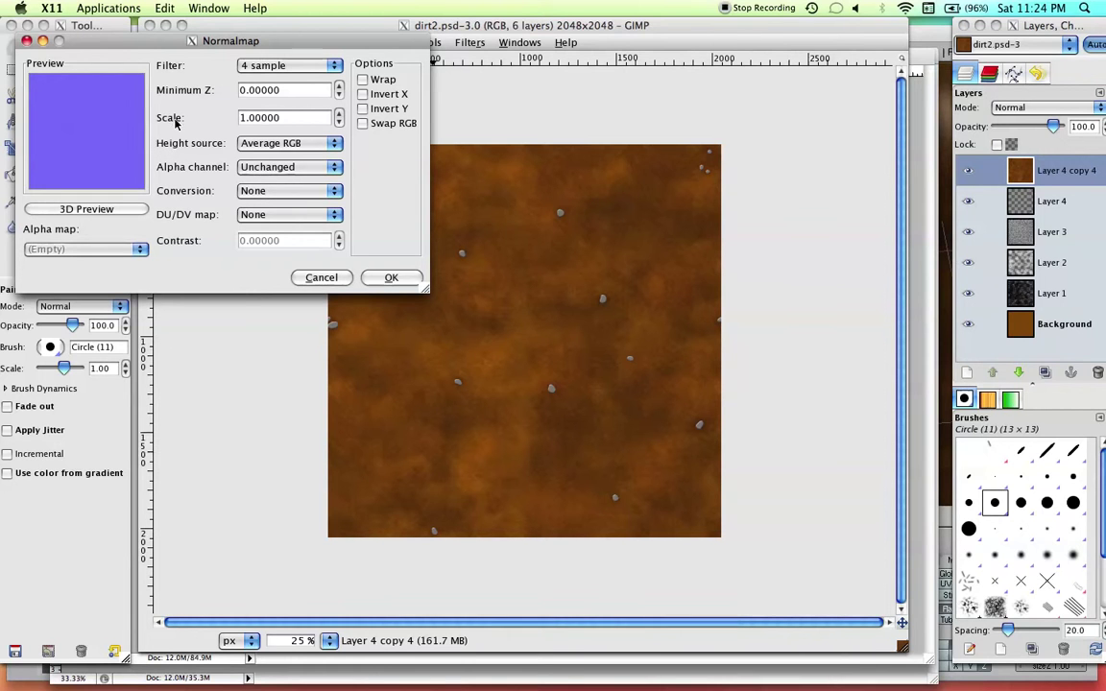
{"action": "left_click", "coordinate": [340, 114]}
{"action": "left_click", "coordinate": [338, 113]}
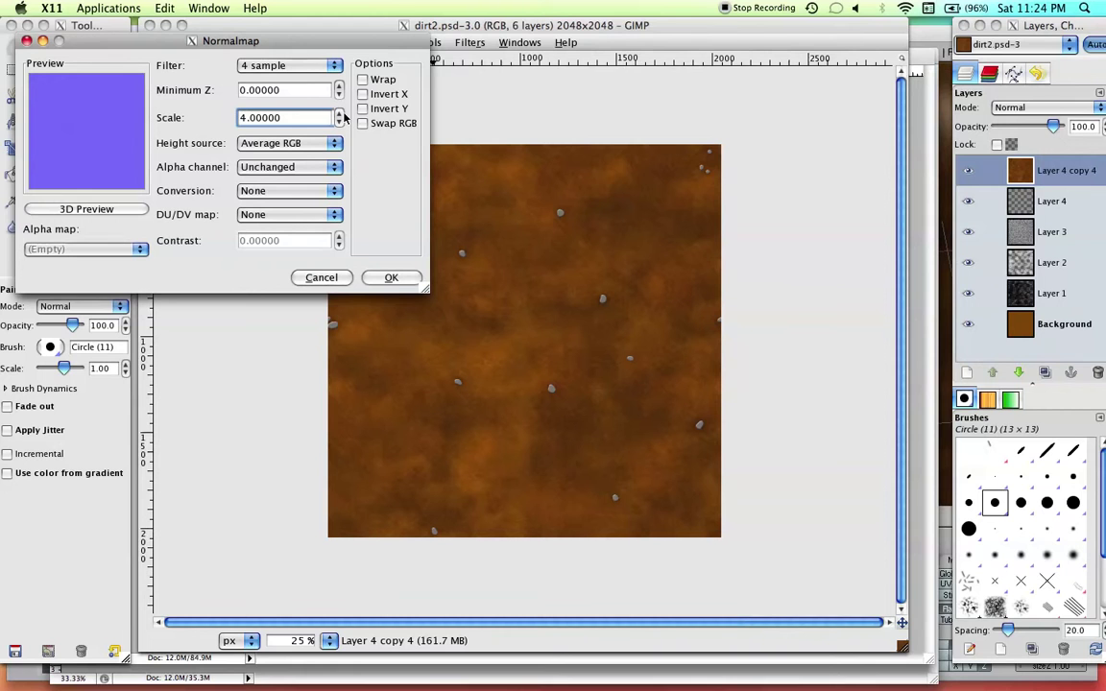
{"action": "left_click", "coordinate": [338, 113]}
{"action": "left_click", "coordinate": [338, 113]}
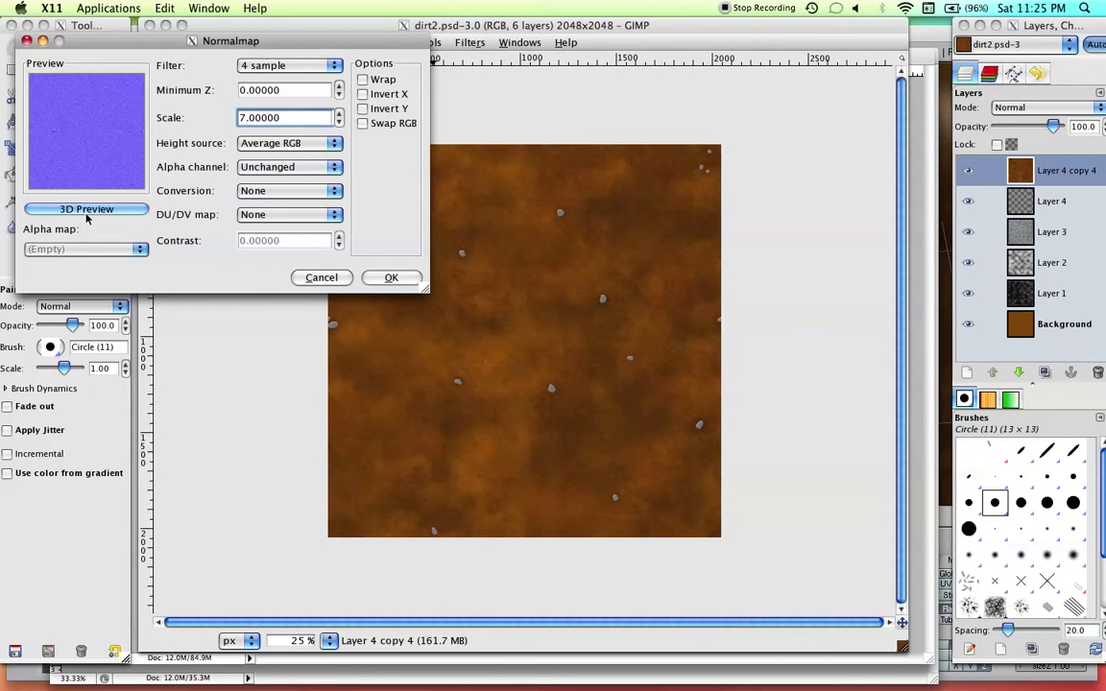
{"action": "left_click", "coordinate": [384, 276]}
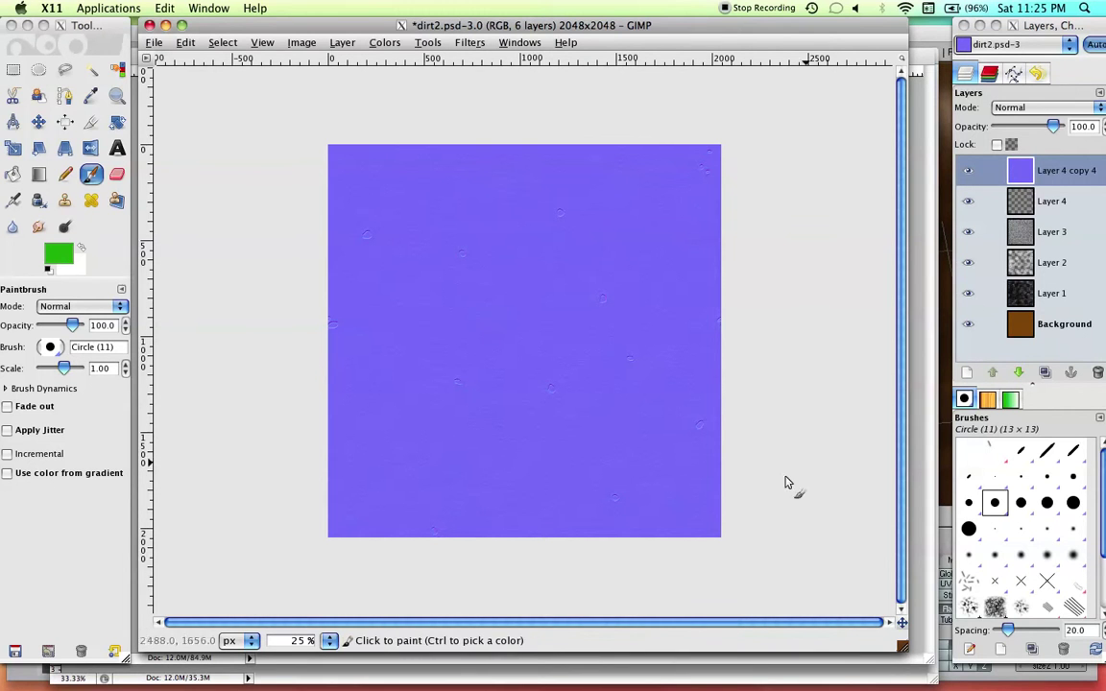
{"action": "left_click", "coordinate": [328, 640]}
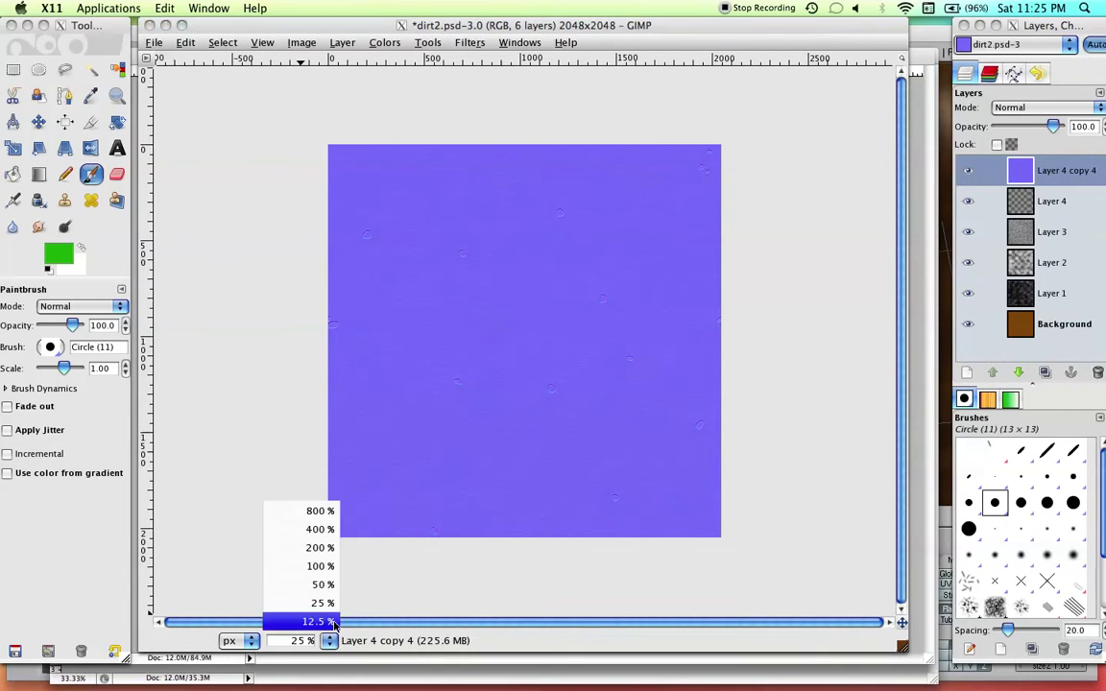
{"action": "left_click", "coordinate": [329, 567]}
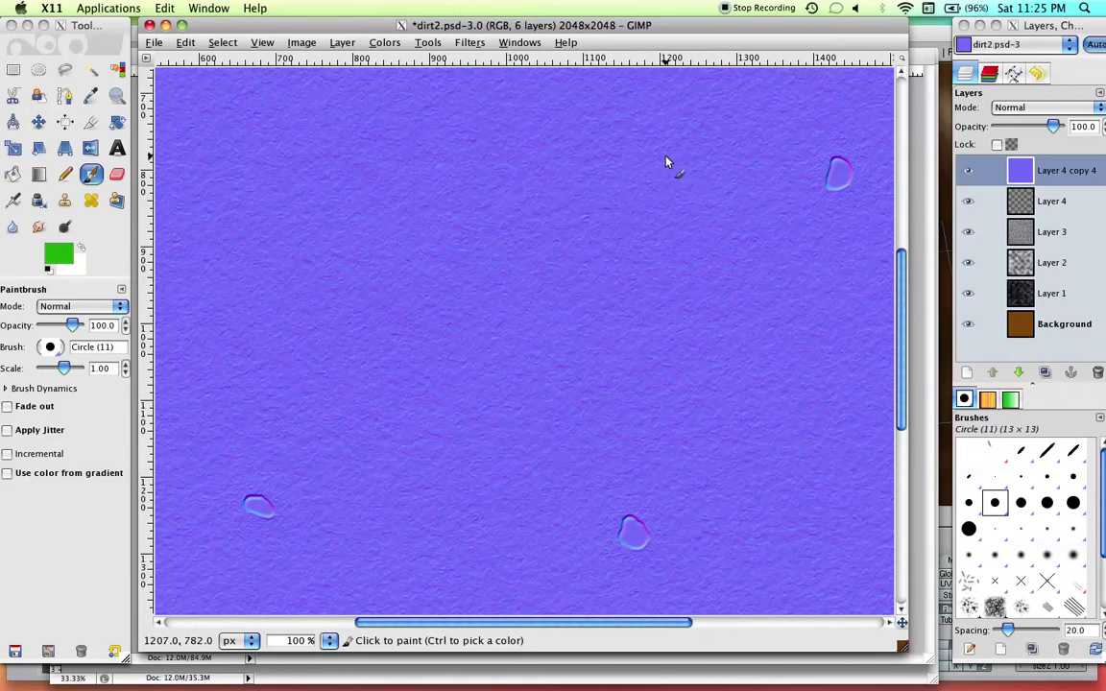
{"action": "left_click_drag", "start_coordinate": [720, 247], "coordinate": [661, 262]}
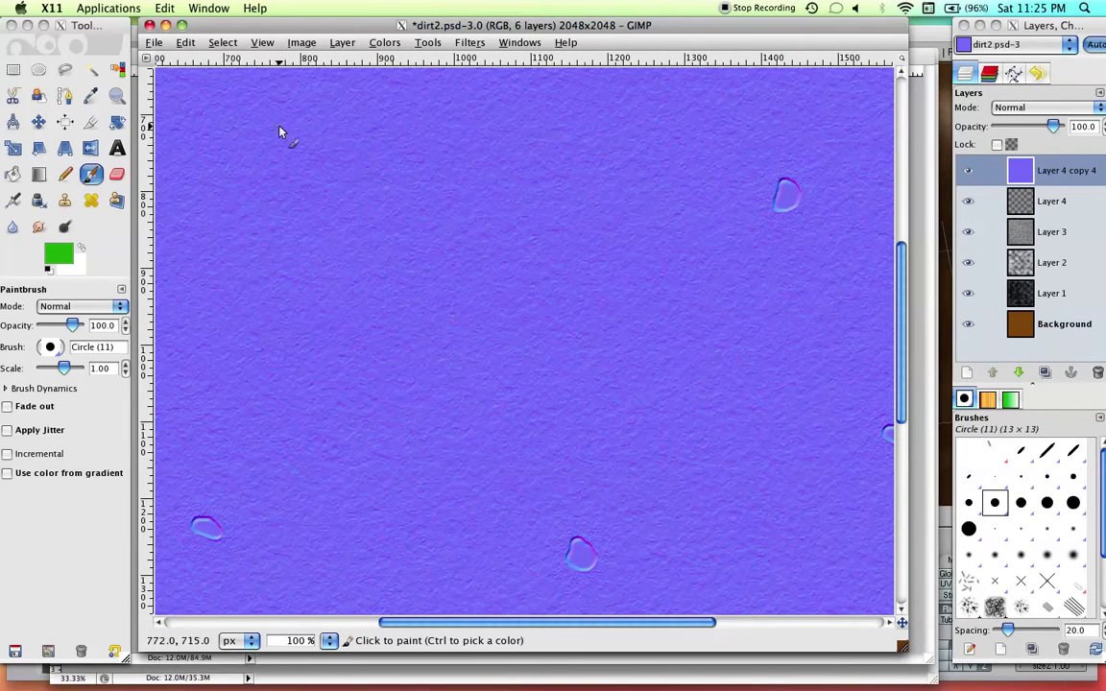
Start saving the image under a new name in the textures folder, with PNG image as the file type
{"action": "left_click", "coordinate": [155, 44]}
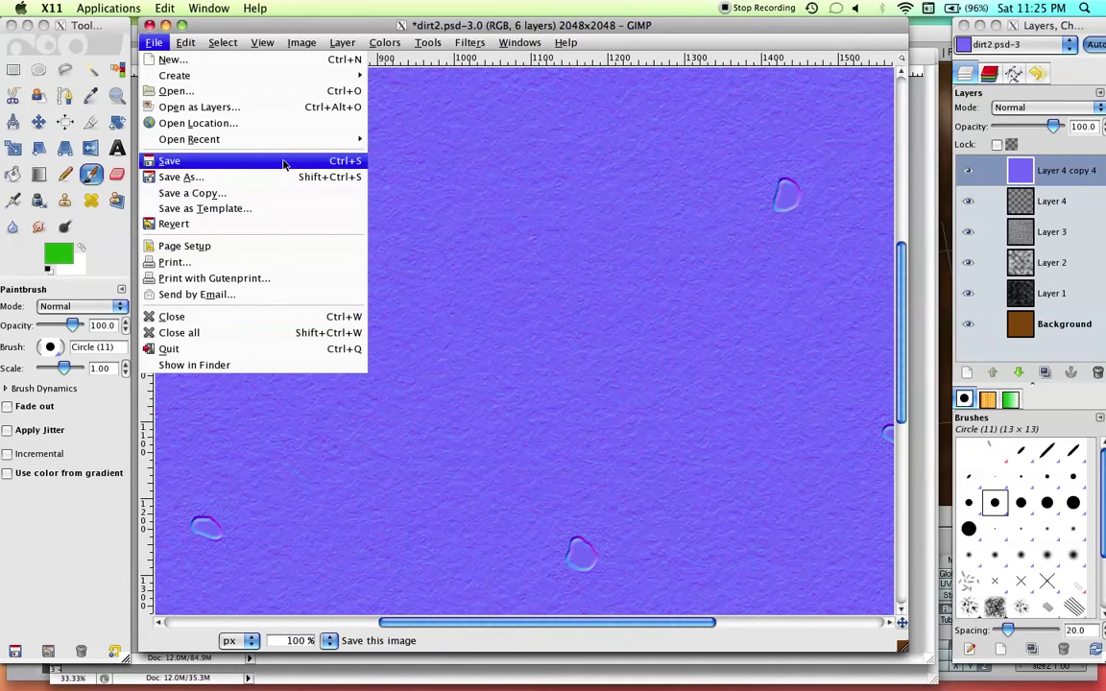
{"action": "left_click", "coordinate": [306, 178]}
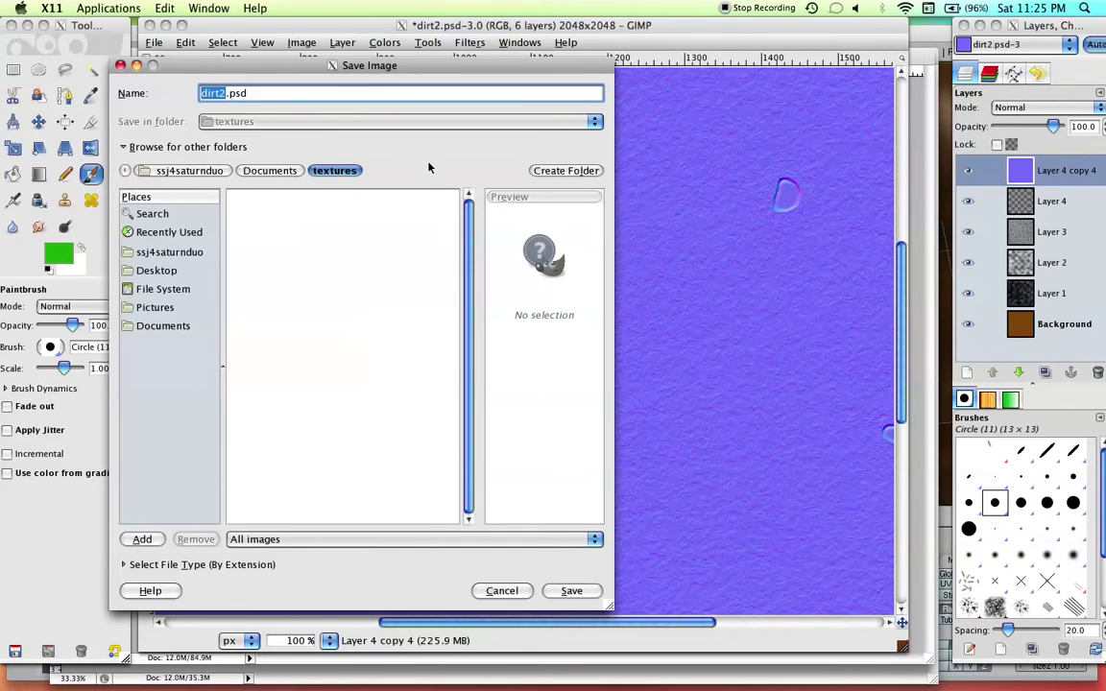
{"action": "scroll", "coordinate": [384, 265], "scroll_direction": "down", "scroll_amount": 10}
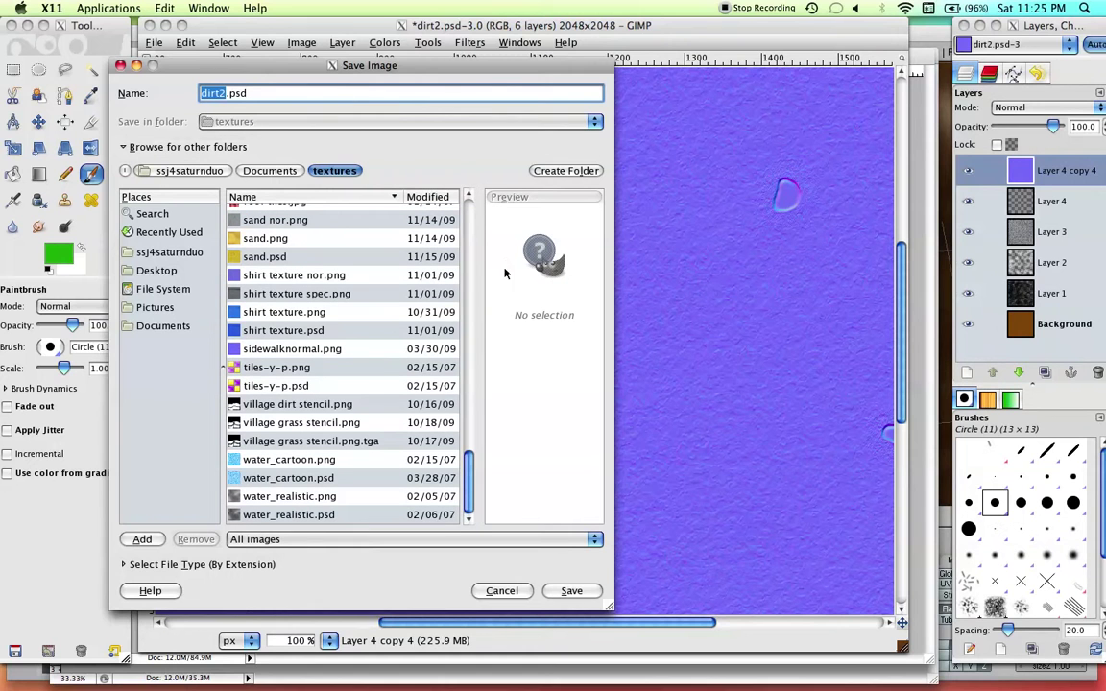
{"action": "left_click", "coordinate": [122, 564]}
{"action": "scroll", "coordinate": [255, 507], "scroll_direction": "down", "scroll_amount": 8}
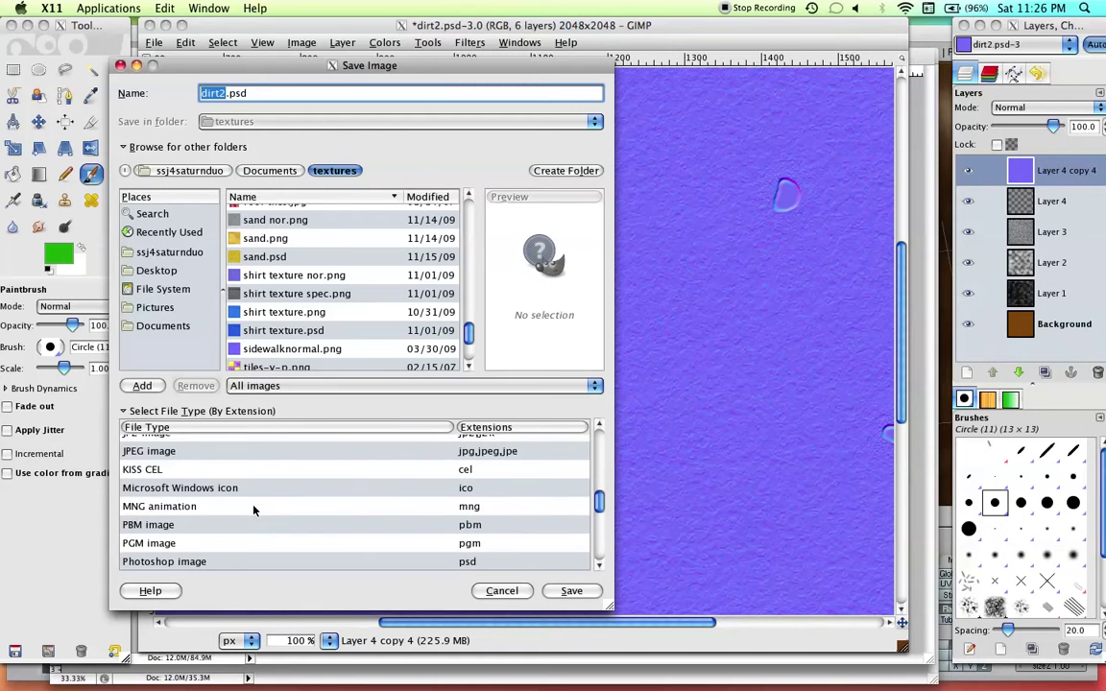
{"action": "left_click", "coordinate": [599, 565]}
{"action": "left_click", "coordinate": [599, 565]}
{"action": "left_click", "coordinate": [580, 554]}
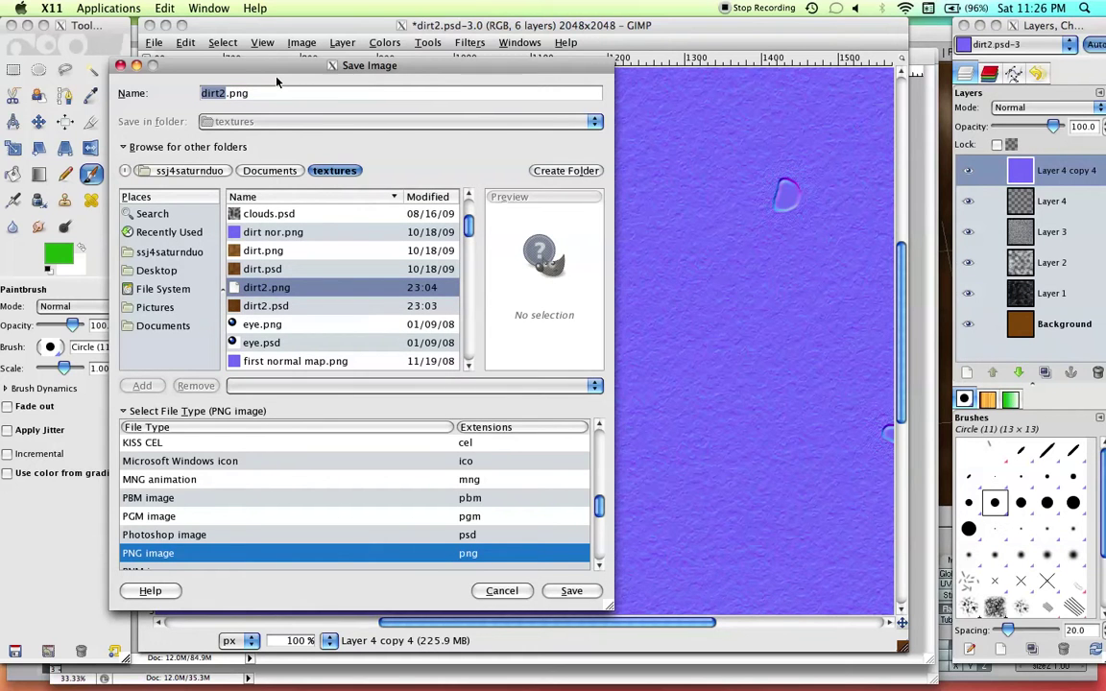
Name the file dirt2nor.png and export it with merged visible layers at compression level 9
{"action": "left_click", "coordinate": [224, 94]}
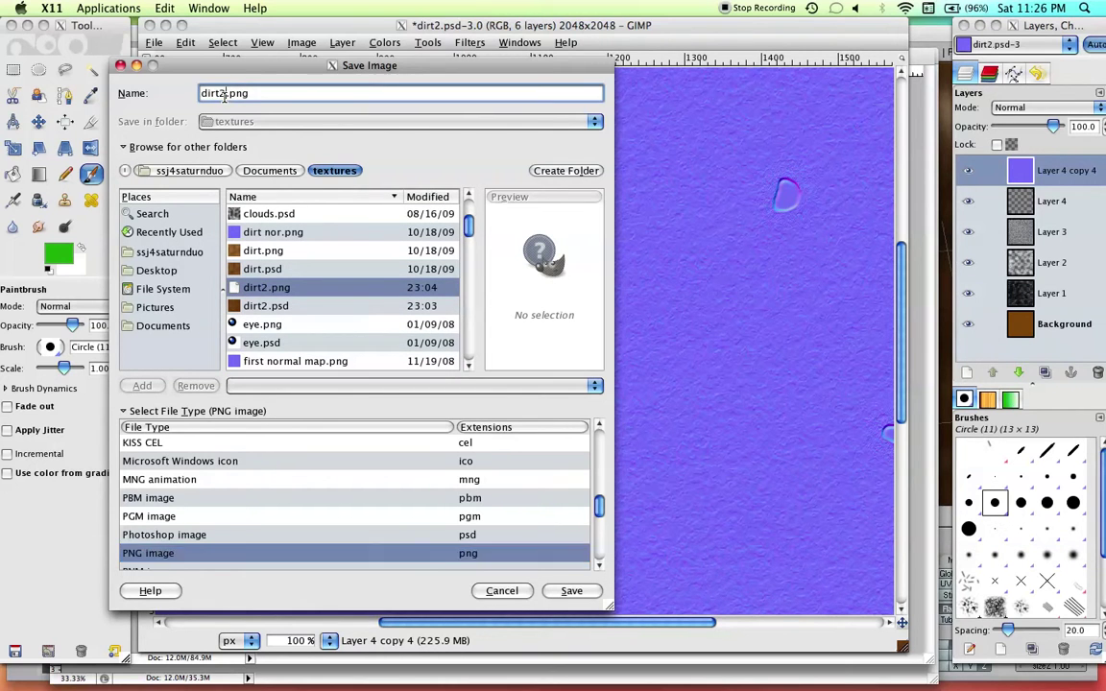
{"action": "type", "text": "nor"}
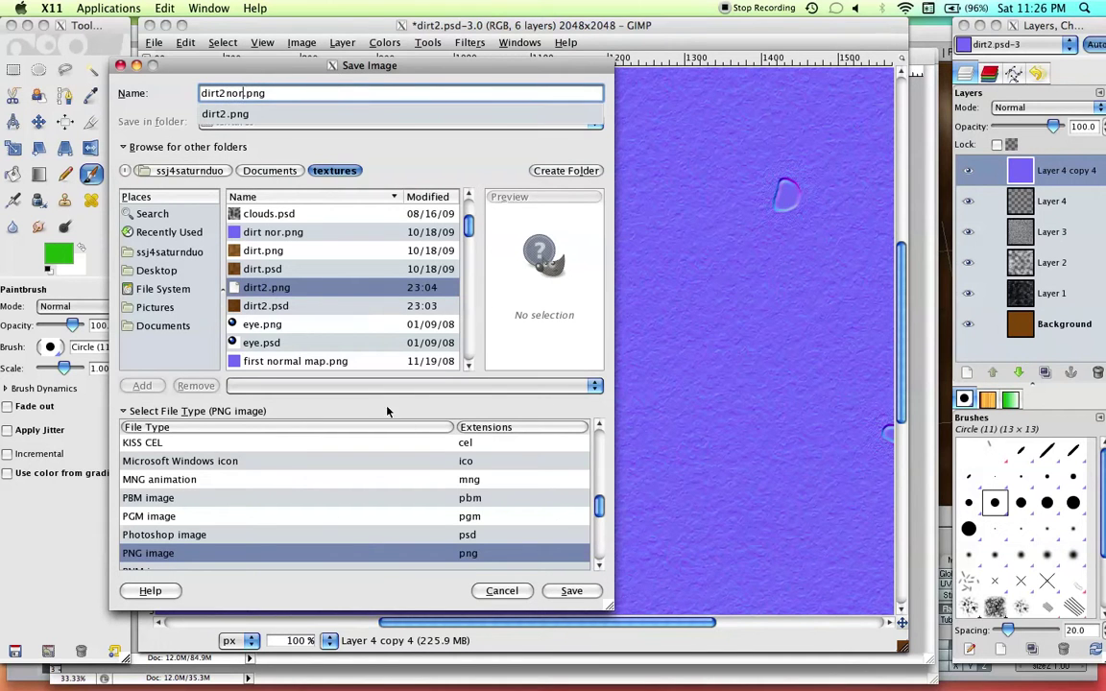
{"action": "left_click", "coordinate": [576, 595]}
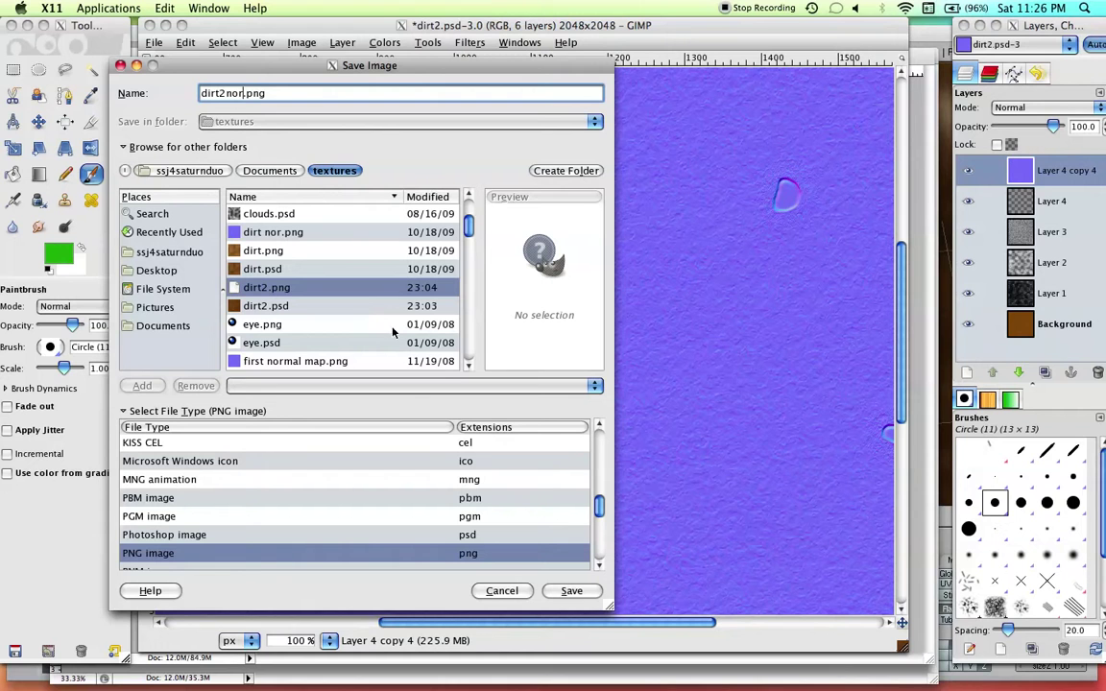
{"action": "left_click", "coordinate": [573, 591]}
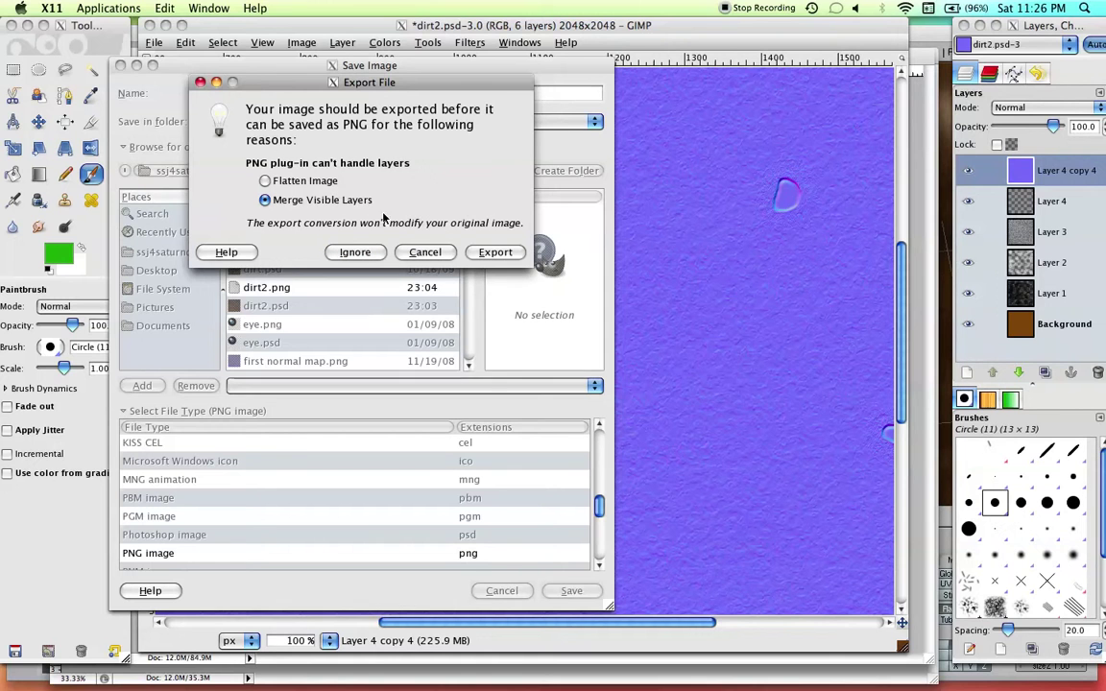
{"action": "left_click", "coordinate": [495, 253]}
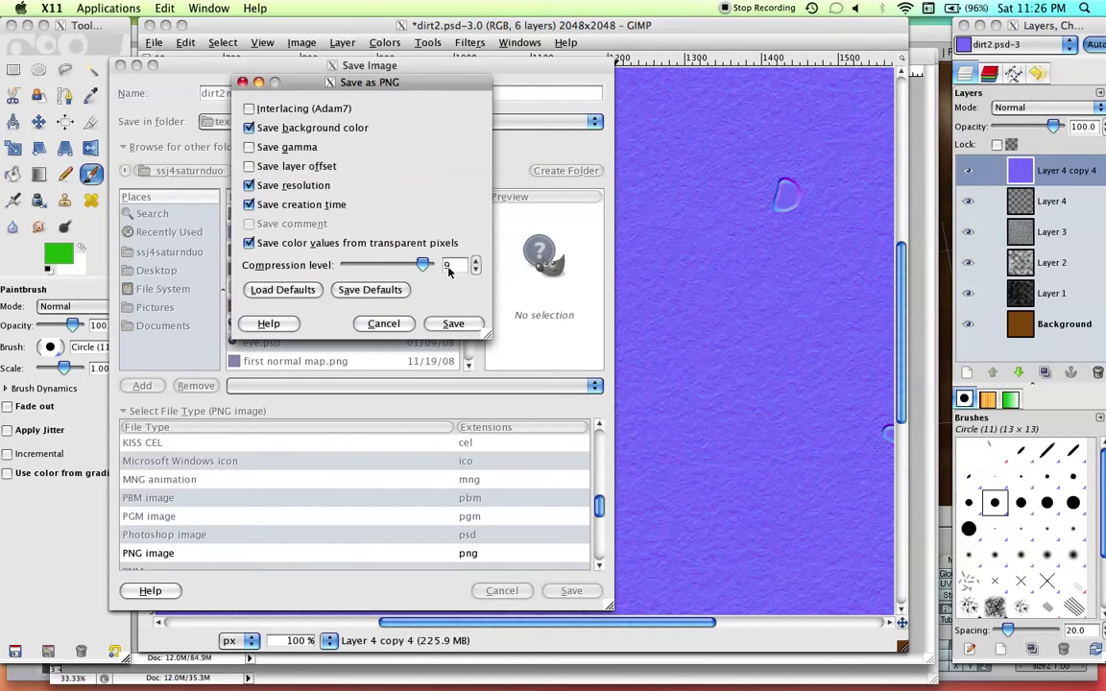
{"action": "left_click", "coordinate": [453, 324]}
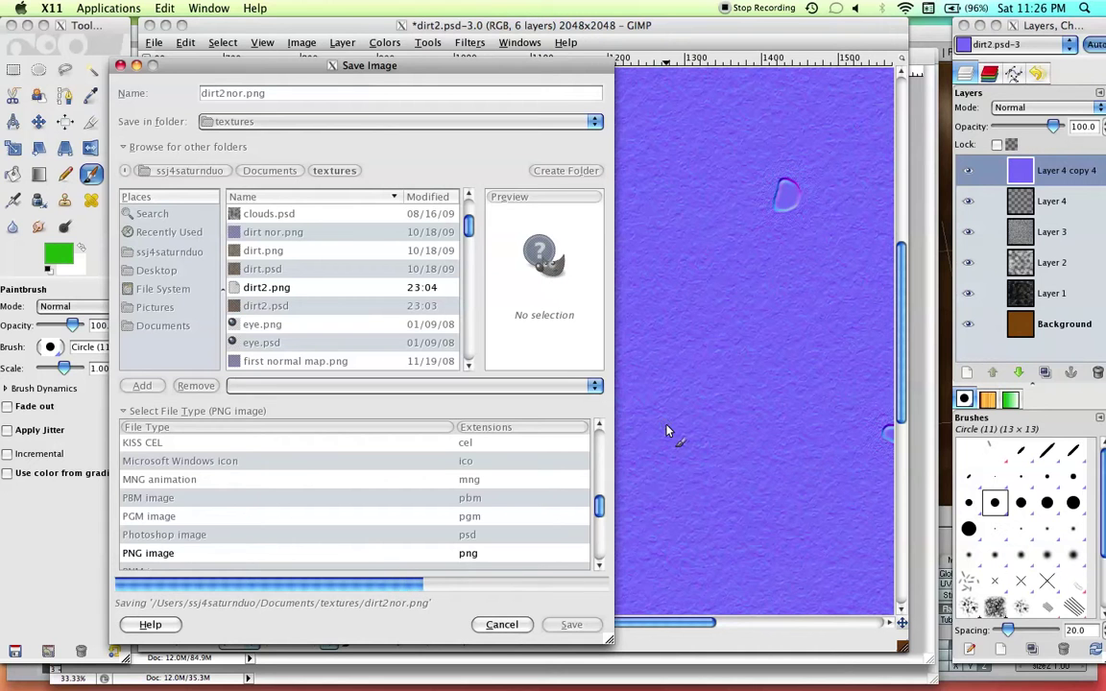
Switch to Blender and add a new Image-type texture in the second texture slot of the plane's material
{"action": "left_click", "coordinate": [941, 539]}
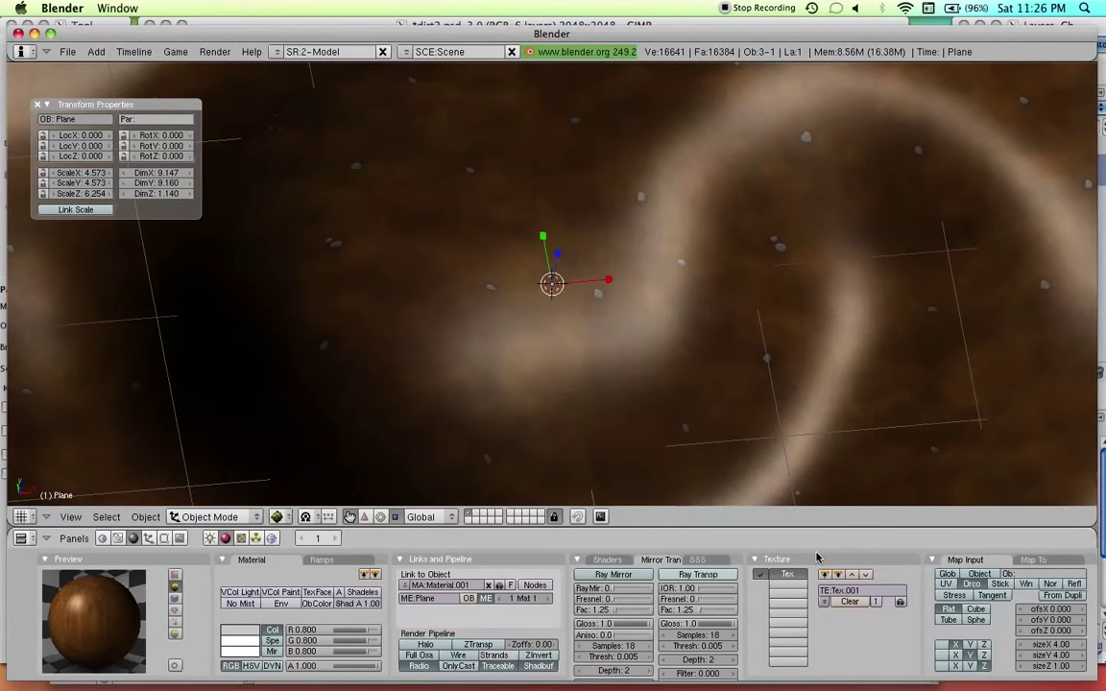
{"action": "left_click_drag", "start_coordinate": [570, 424], "coordinate": [505, 350]}
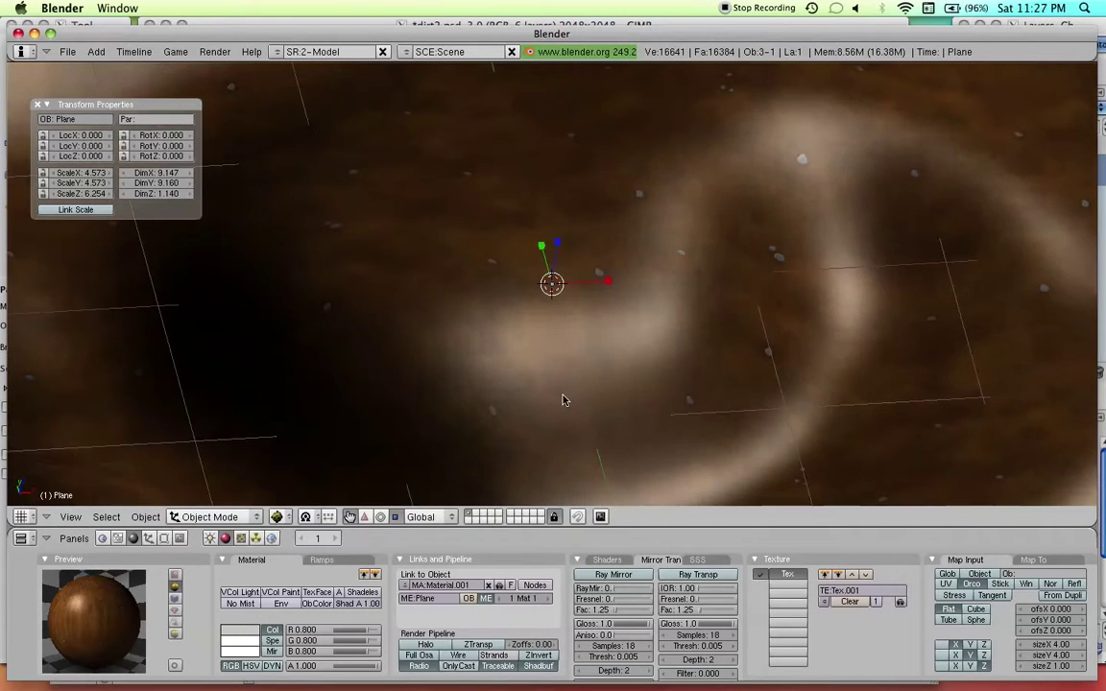
{"action": "left_click", "coordinate": [240, 538]}
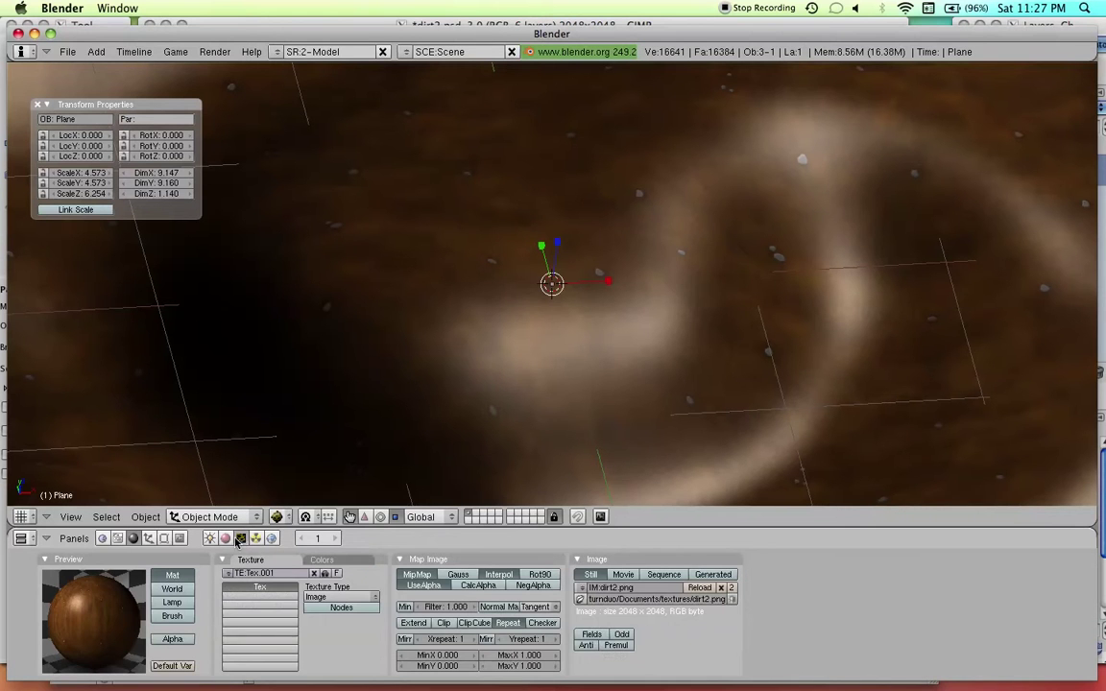
{"action": "left_click", "coordinate": [287, 599]}
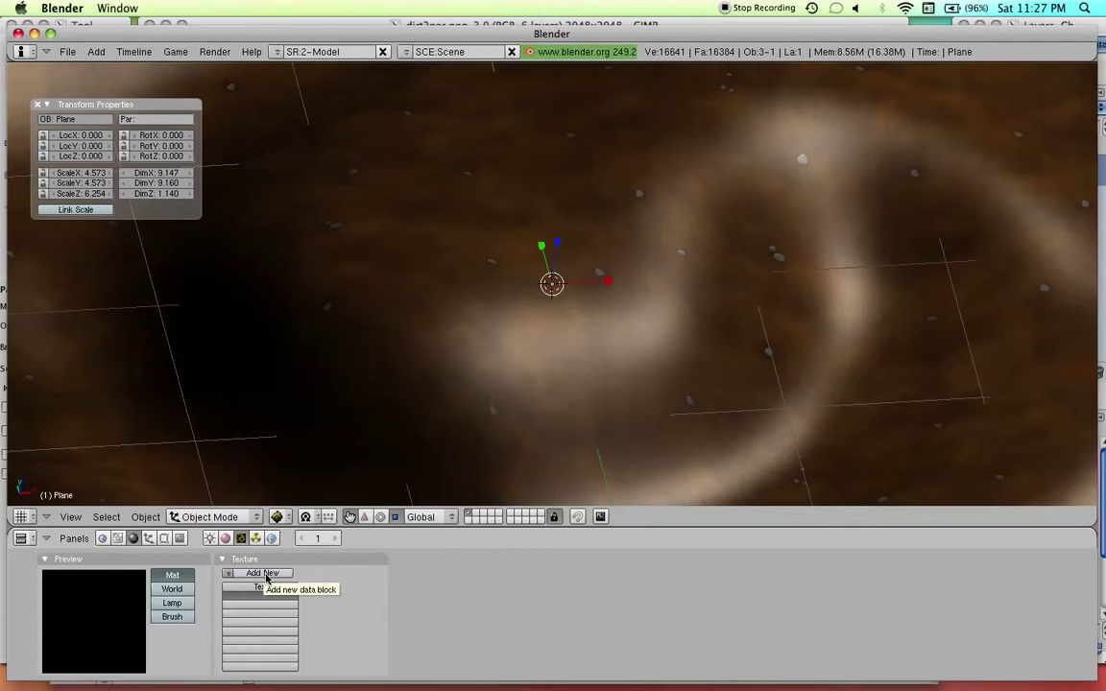
{"action": "left_click", "coordinate": [267, 574]}
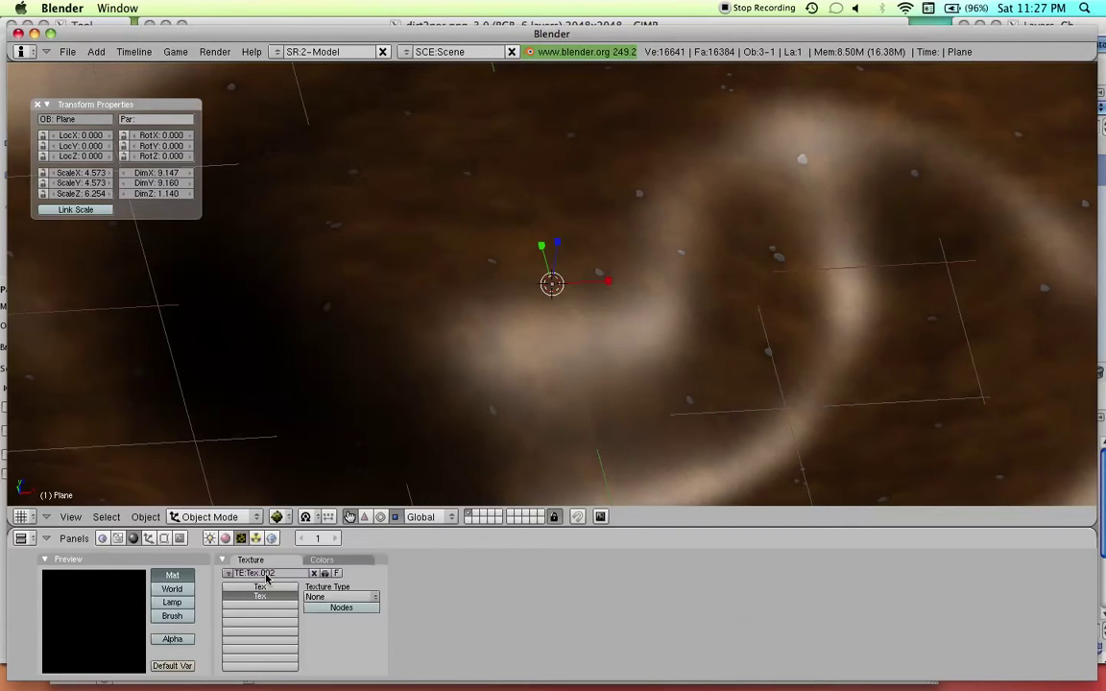
{"action": "left_click", "coordinate": [368, 596]}
{"action": "left_click", "coordinate": [353, 577]}
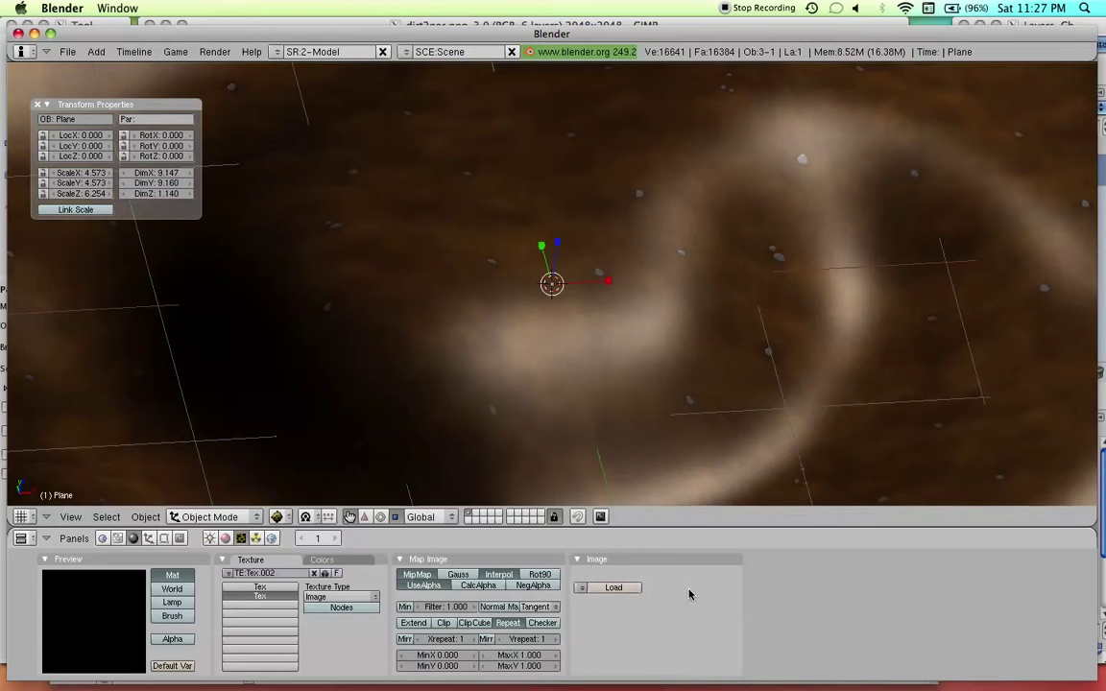
Load dirt2nor.png from the Documents/textures folder as the image of the plane's second texture
{"action": "left_click", "coordinate": [629, 589]}
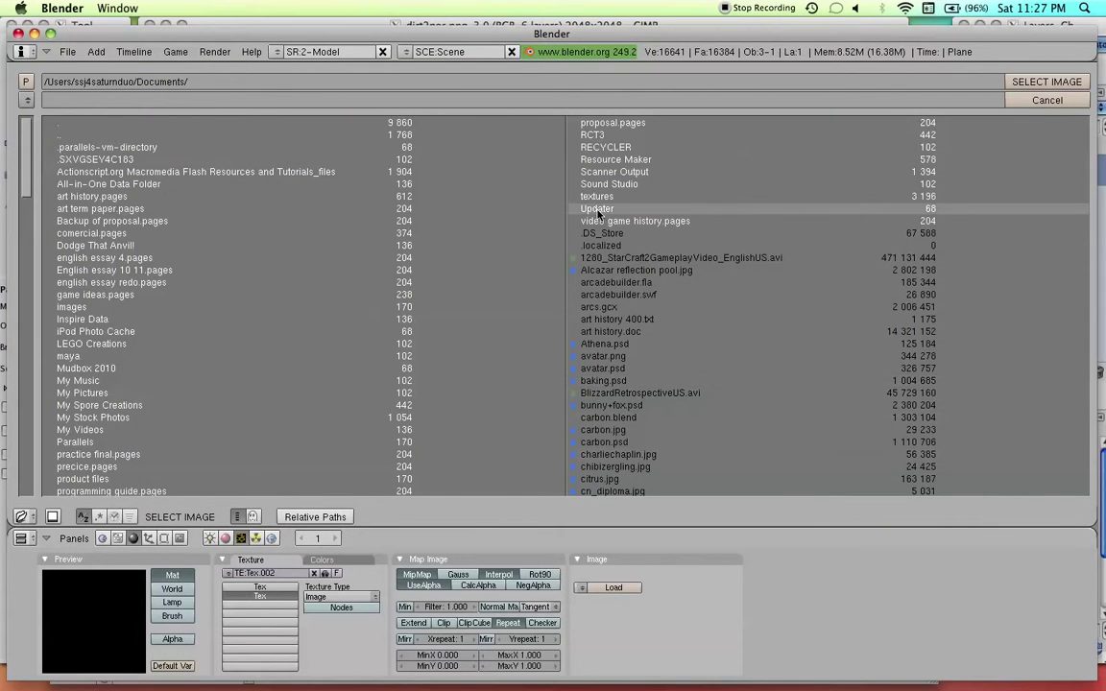
{"action": "left_click", "coordinate": [542, 197]}
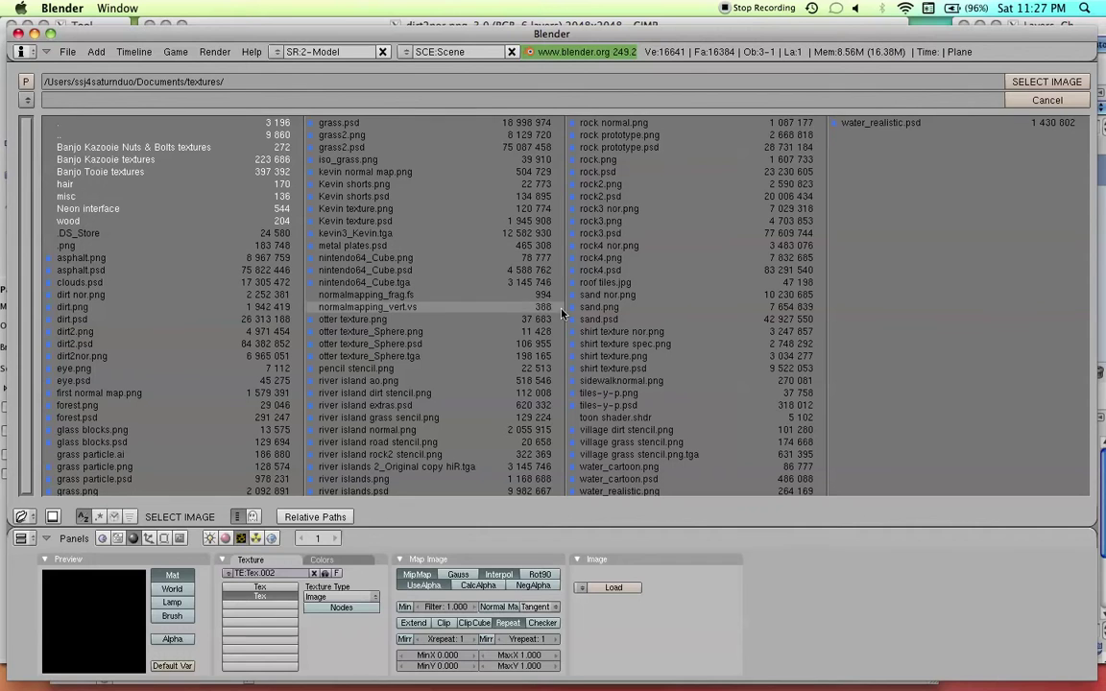
{"action": "left_click", "coordinate": [177, 357]}
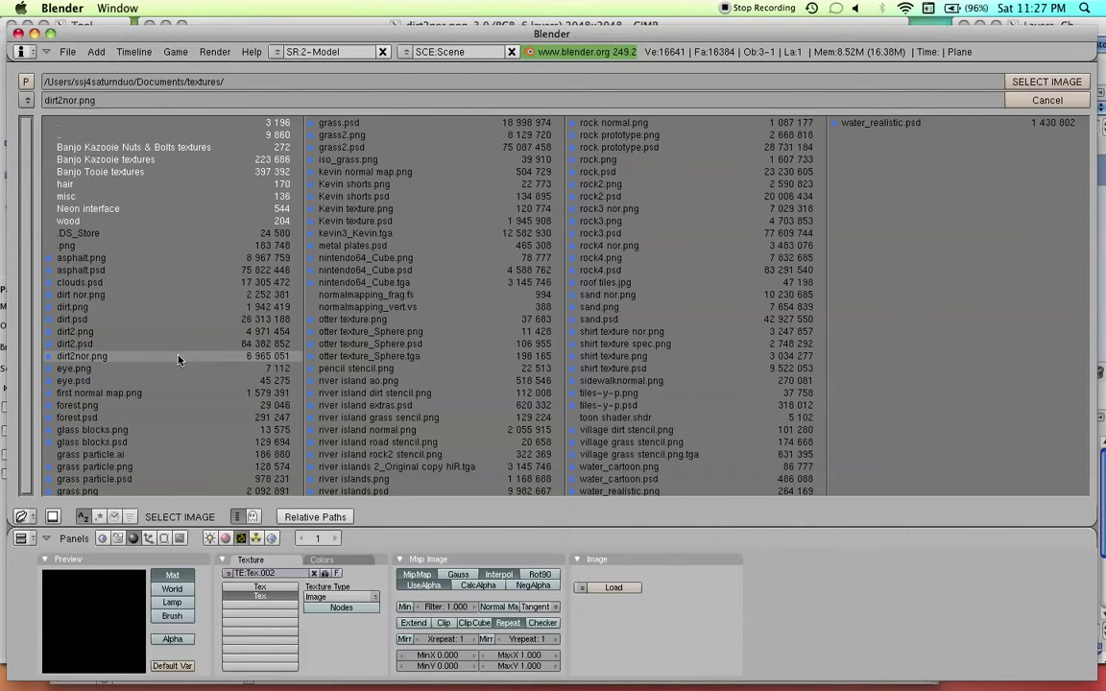
{"action": "left_click", "coordinate": [1035, 83]}
{"action": "scroll", "coordinate": [880, 188], "scroll_direction": "down", "scroll_amount": 4}
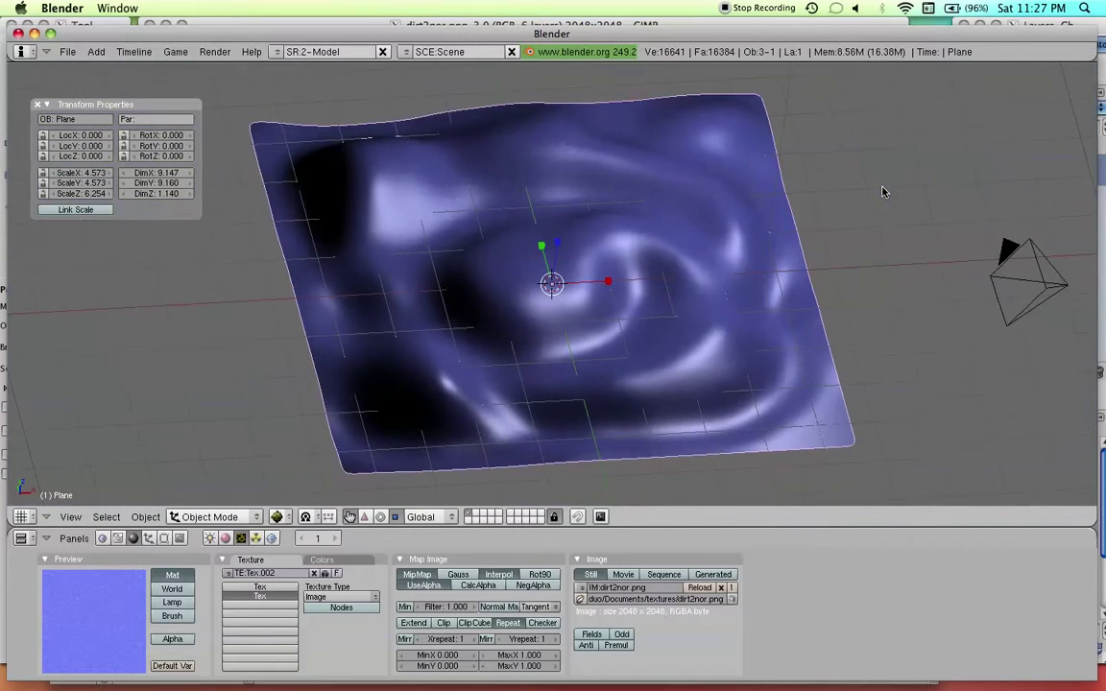
{"action": "scroll", "coordinate": [883, 192], "scroll_direction": "up", "scroll_amount": 3}
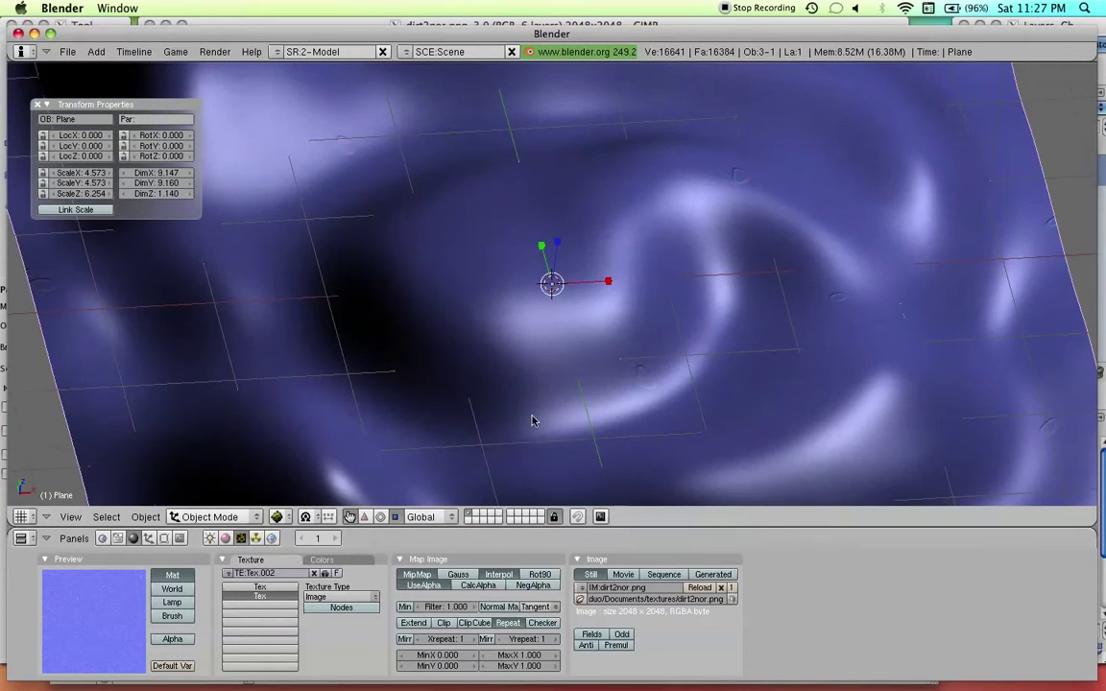
Enable the Normal Map option for the dirt2nor texture and set its mapping size to 4.00 in X and Y
{"action": "left_click", "coordinate": [505, 608]}
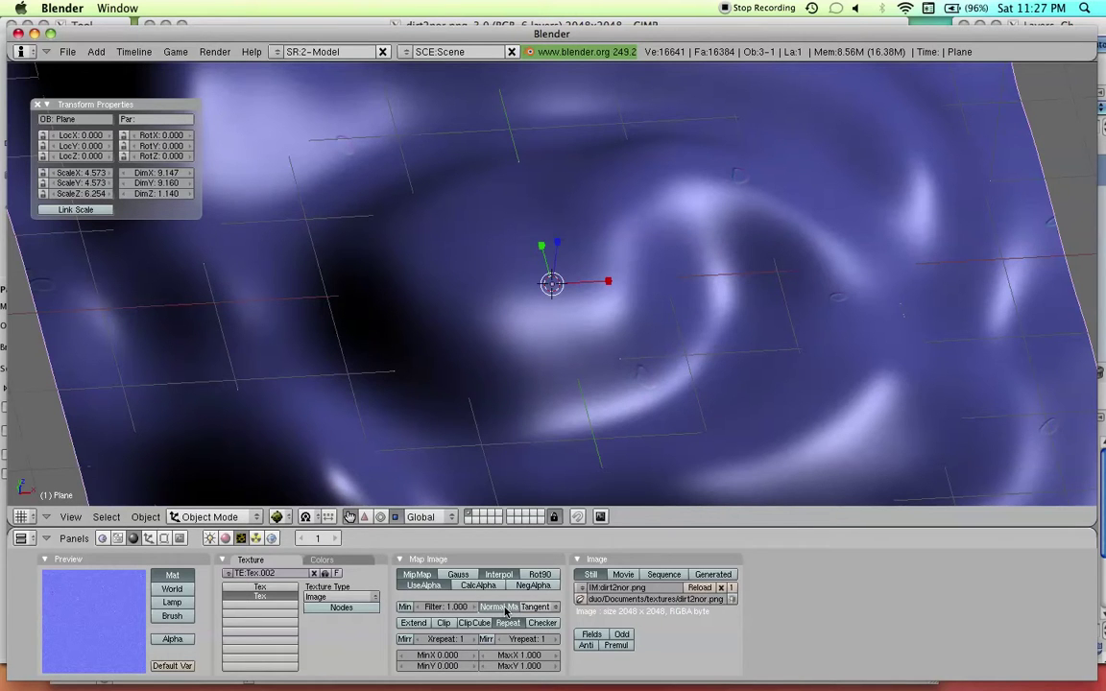
{"action": "left_click", "coordinate": [227, 538]}
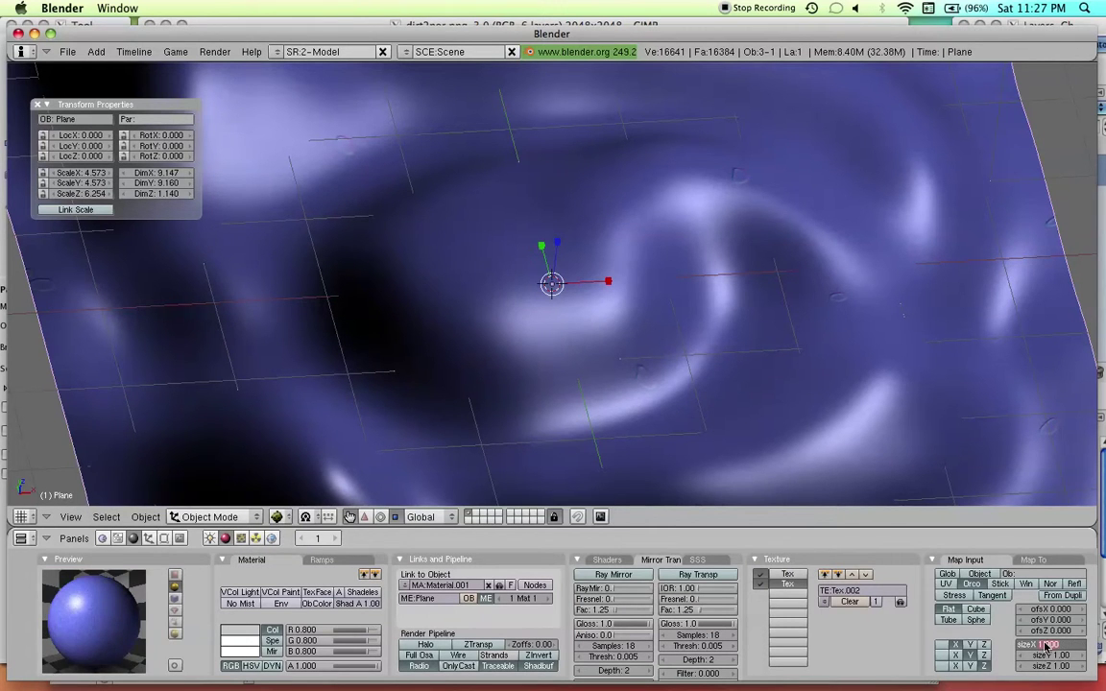
{"action": "key", "text": "Return"}
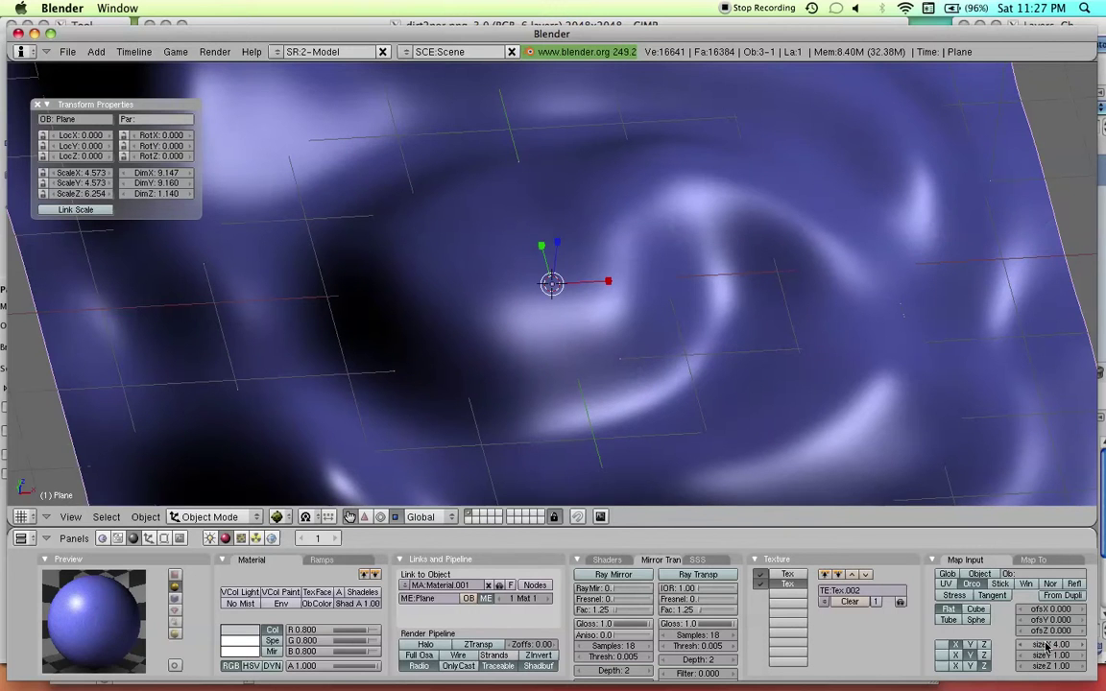
{"action": "key", "text": "ctrl+v"}
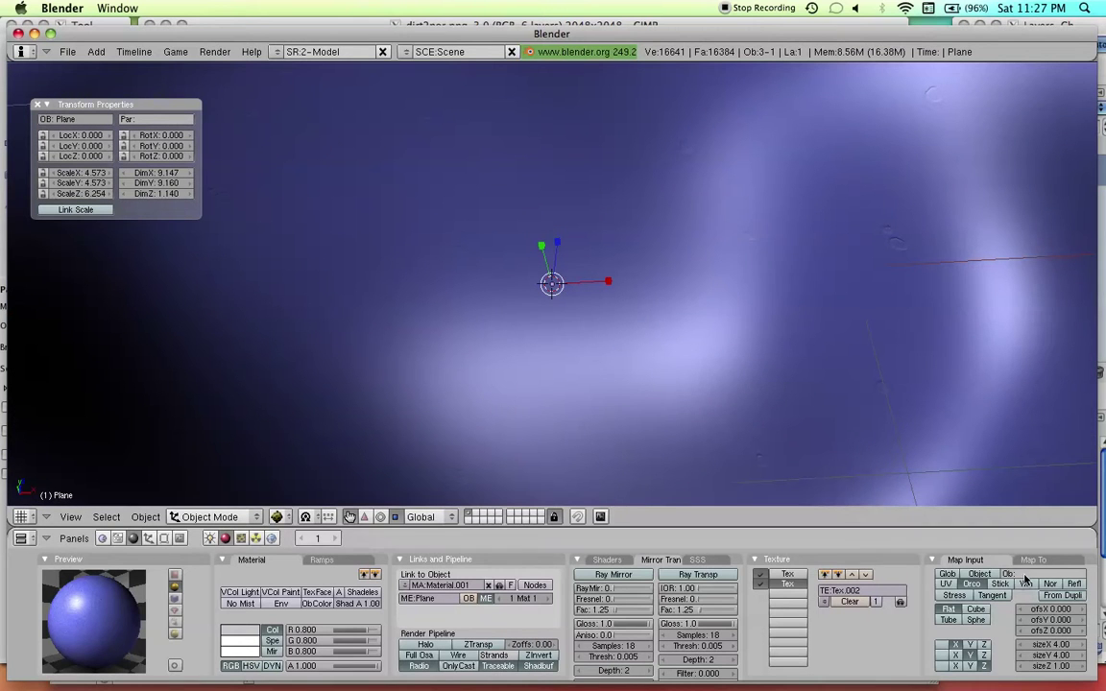
Map the second texture to Nor instead of Col and set its Nor strength to 1.92
{"action": "left_click", "coordinate": [1035, 561]}
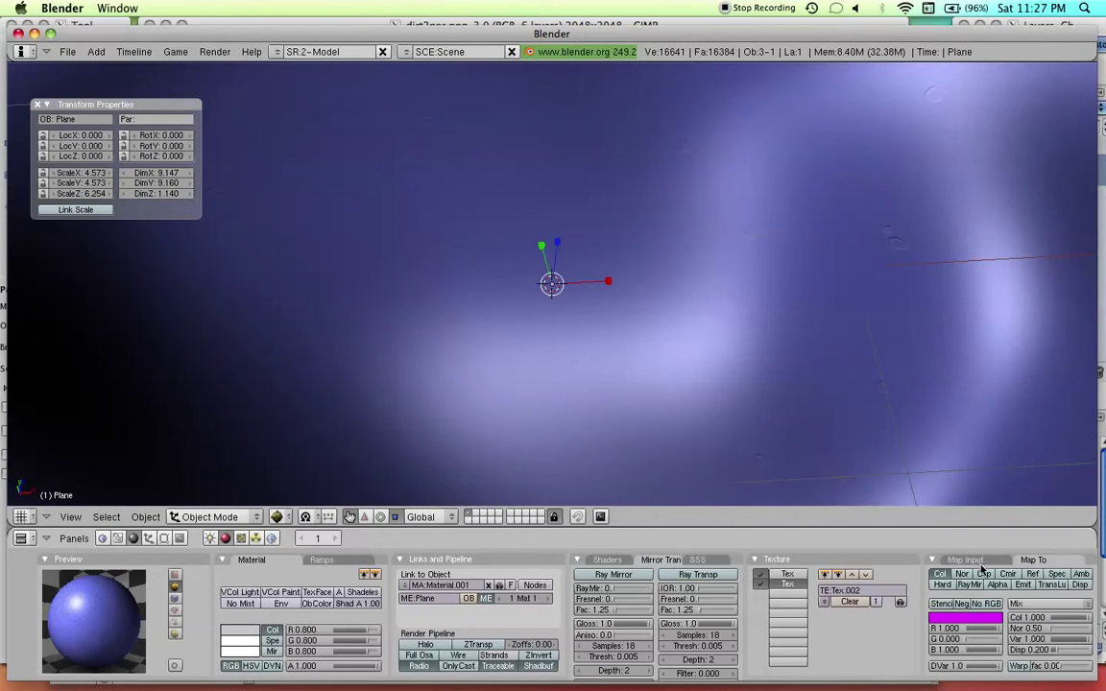
{"action": "left_click", "coordinate": [939, 574]}
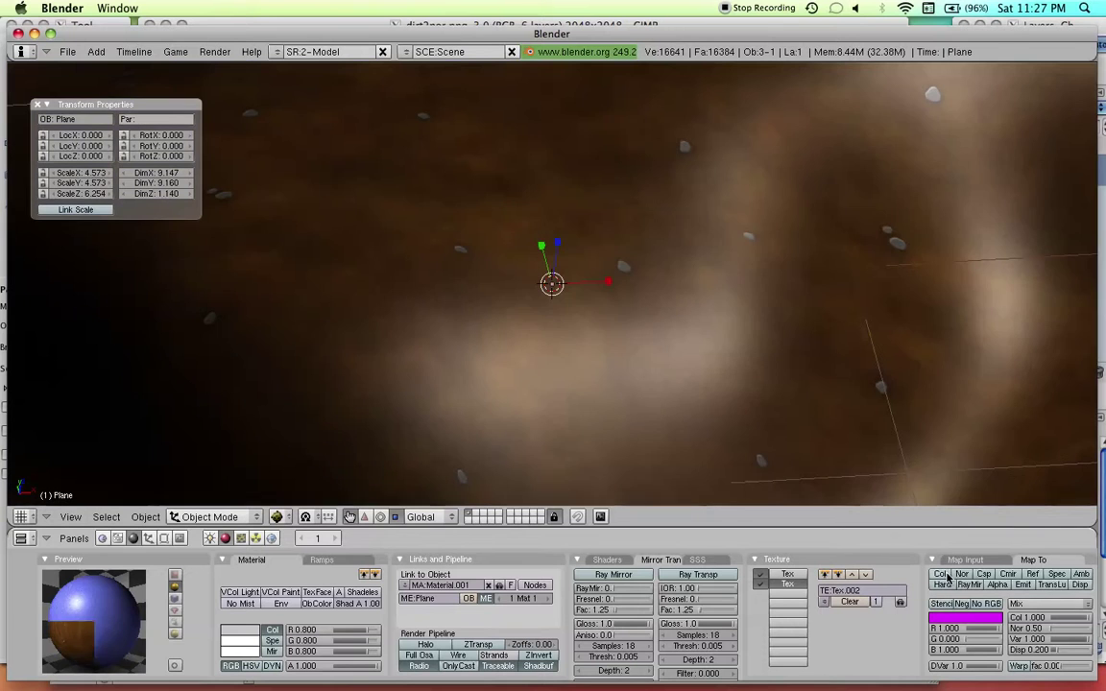
{"action": "left_click", "coordinate": [960, 579]}
{"action": "left_click_drag", "start_coordinate": [645, 293], "coordinate": [615, 317]}
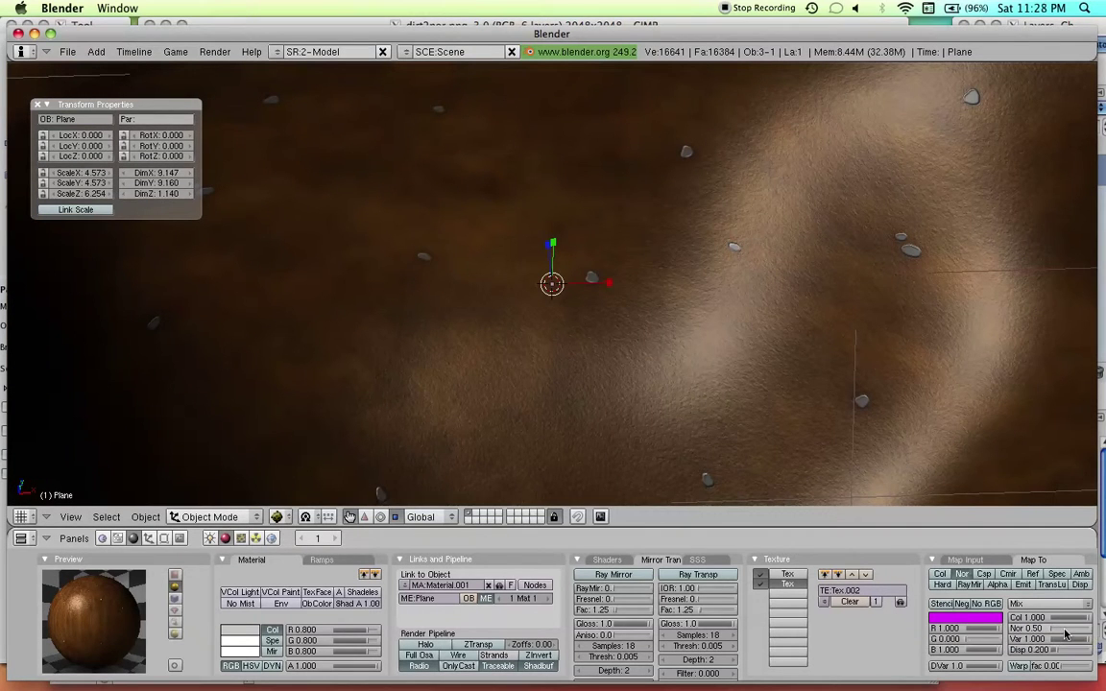
{"action": "left_click_drag", "start_coordinate": [1061, 629], "coordinate": [1048, 622]}
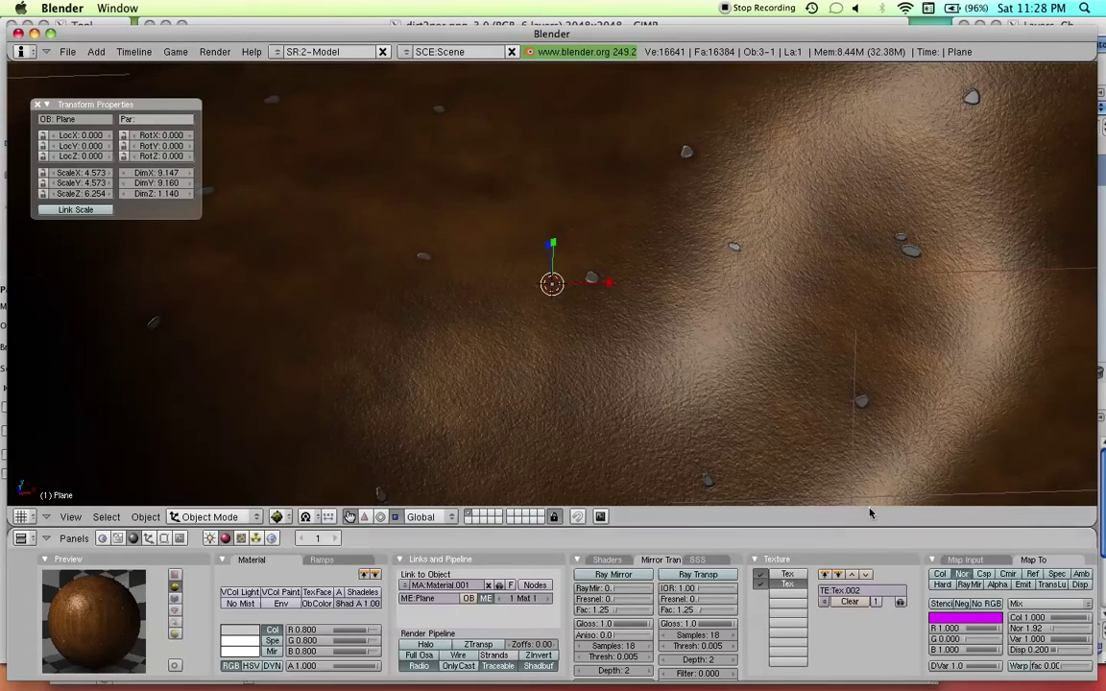
{"action": "mouse_move", "coordinate": [696, 449]}
{"action": "left_mouse_down"}
{"action": "mouse_move", "coordinate": [794, 486]}
{"action": "mouse_move", "coordinate": [746, 446]}
{"action": "mouse_move", "coordinate": [815, 479]}
{"action": "mouse_move", "coordinate": [896, 405]}
{"action": "mouse_move", "coordinate": [1054, 311]}
{"action": "mouse_move", "coordinate": [499, 280]}
{"action": "mouse_move", "coordinate": [558, 314]}
{"action": "mouse_move", "coordinate": [617, 327]}
{"action": "mouse_move", "coordinate": [636, 267]}
{"action": "mouse_move", "coordinate": [648, 286]}
{"action": "mouse_move", "coordinate": [482, 423]}
{"action": "mouse_move", "coordinate": [426, 417]}
{"action": "mouse_move", "coordinate": [545, 406]}
{"action": "mouse_move", "coordinate": [474, 390]}
{"action": "mouse_move", "coordinate": [760, 168]}
{"action": "mouse_move", "coordinate": [698, 305]}
{"action": "mouse_move", "coordinate": [773, 286]}
{"action": "mouse_move", "coordinate": [805, 401]}
{"action": "mouse_move", "coordinate": [773, 412]}
{"action": "mouse_move", "coordinate": [785, 452]}
{"action": "mouse_move", "coordinate": [772, 451]}
{"action": "mouse_move", "coordinate": [854, 429]}
{"action": "mouse_move", "coordinate": [942, 454]}
{"action": "mouse_move", "coordinate": [874, 444]}
{"action": "mouse_move", "coordinate": [883, 389]}
{"action": "mouse_move", "coordinate": [639, 368]}
{"action": "mouse_move", "coordinate": [624, 335]}
{"action": "mouse_move", "coordinate": [734, 276]}
{"action": "mouse_move", "coordinate": [585, 388]}
{"action": "mouse_move", "coordinate": [470, 389]}
{"action": "mouse_move", "coordinate": [476, 301]}
{"action": "mouse_move", "coordinate": [642, 292]}
{"action": "mouse_move", "coordinate": [665, 342]}
{"action": "left_mouse_up"}
Switch to GIMP, undo the Normalmap filter on Layer 4 copy 4 and reset the foreground colour to black
{"action": "mouse_move", "coordinate": [276, 664]}
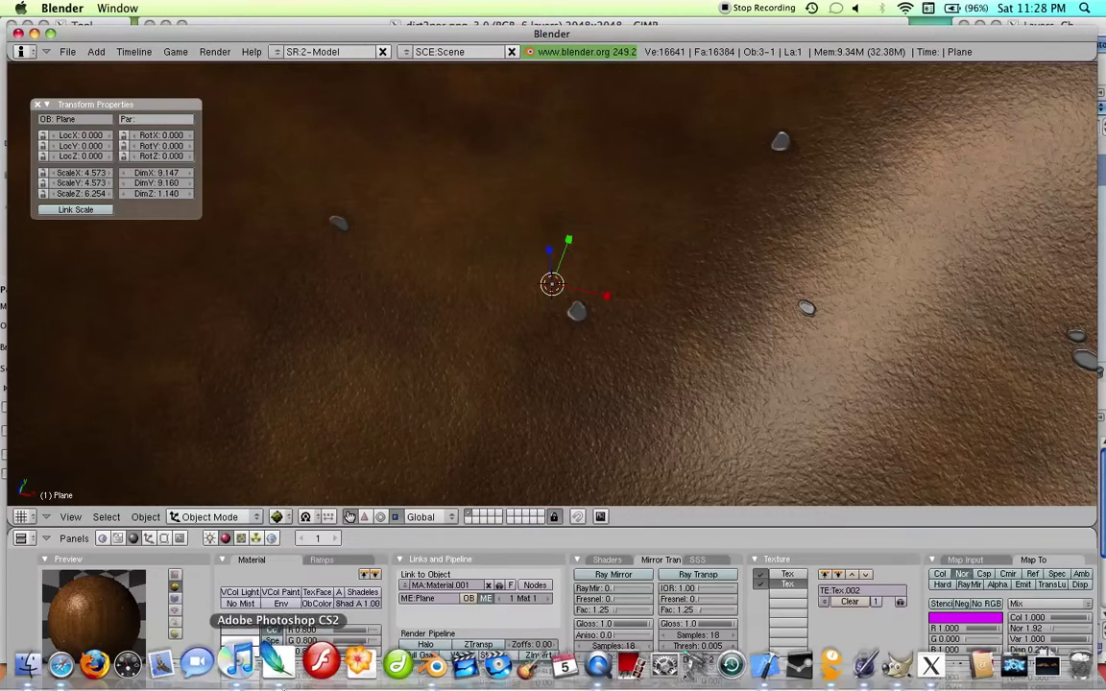
{"action": "left_click", "coordinate": [878, 670]}
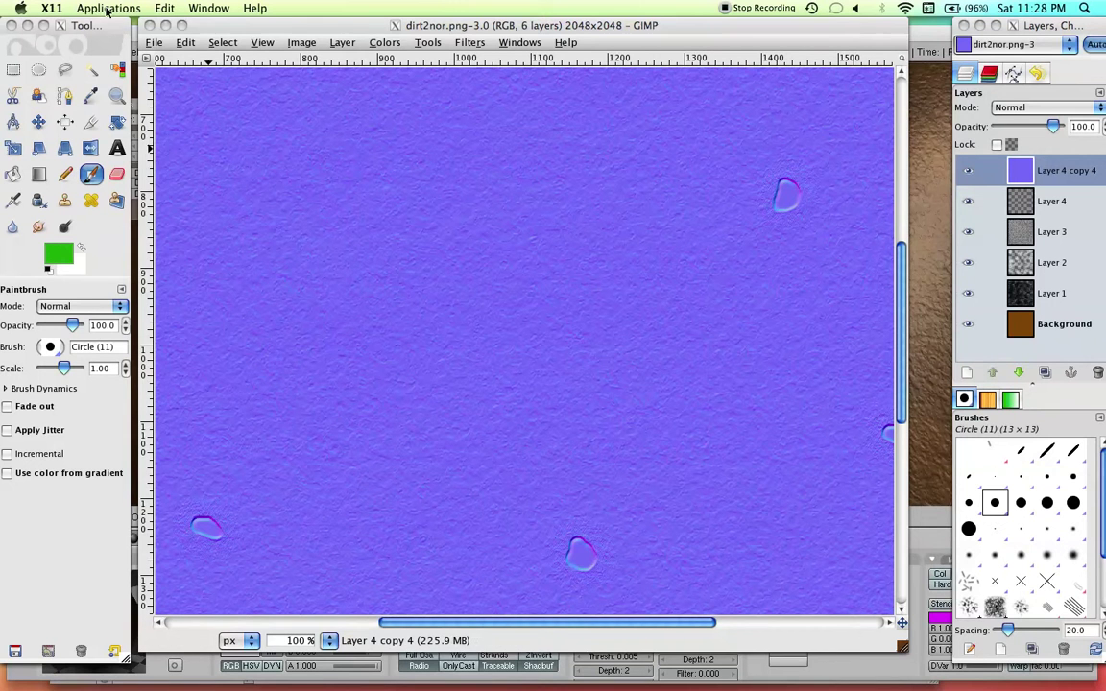
{"action": "left_click", "coordinate": [159, 44]}
{"action": "left_click", "coordinate": [154, 44]}
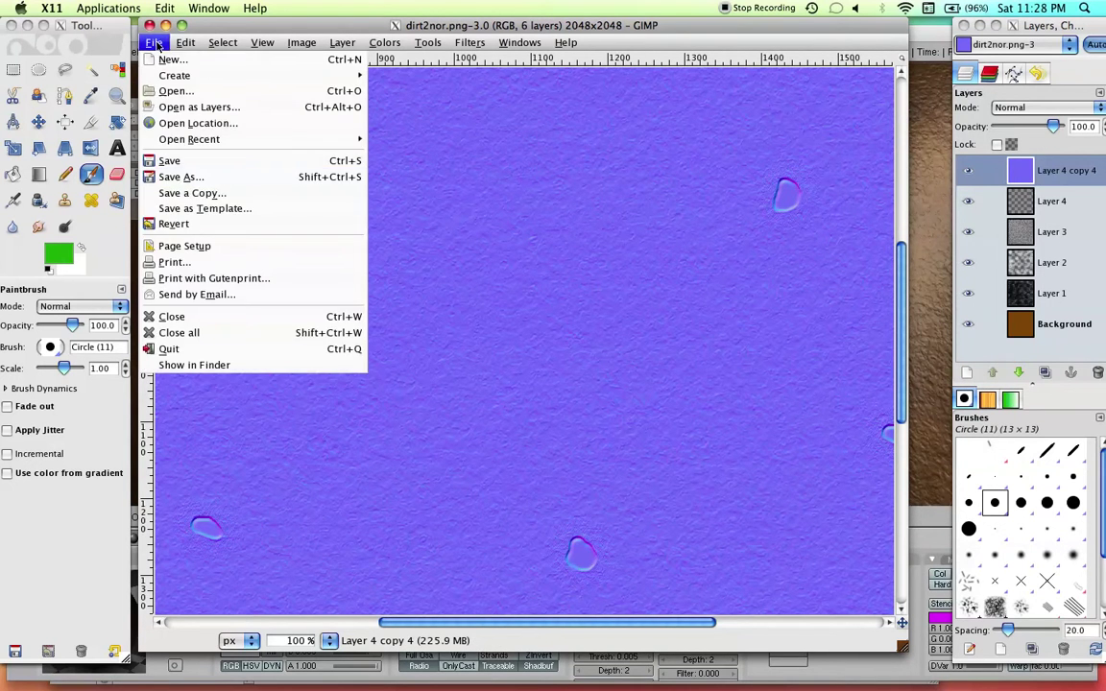
{"action": "left_click", "coordinate": [156, 45]}
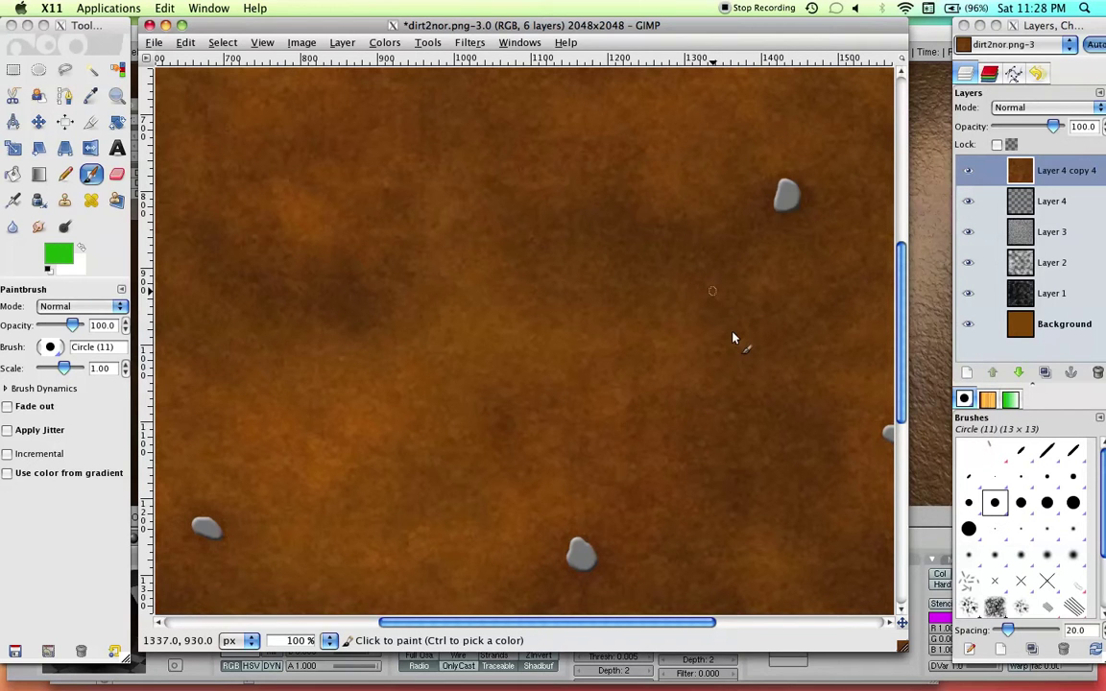
{"action": "key", "text": "d"}
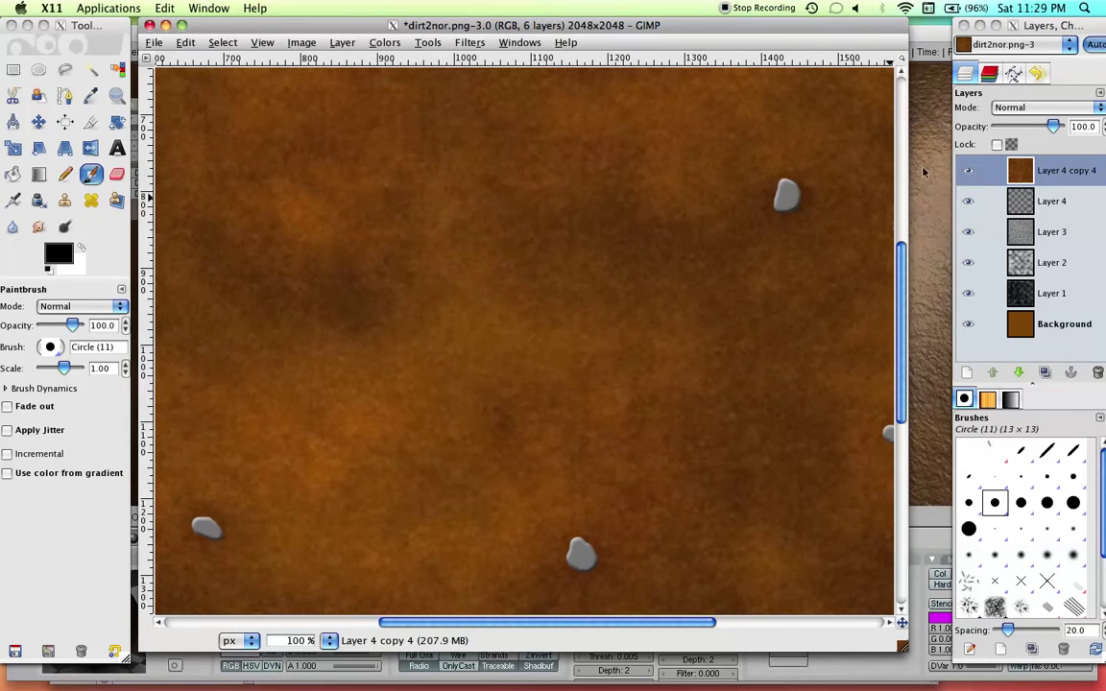
Desaturate Layer 4 copy 4 with the shade of gray based on Lightness
{"action": "left_click", "coordinate": [385, 43]}
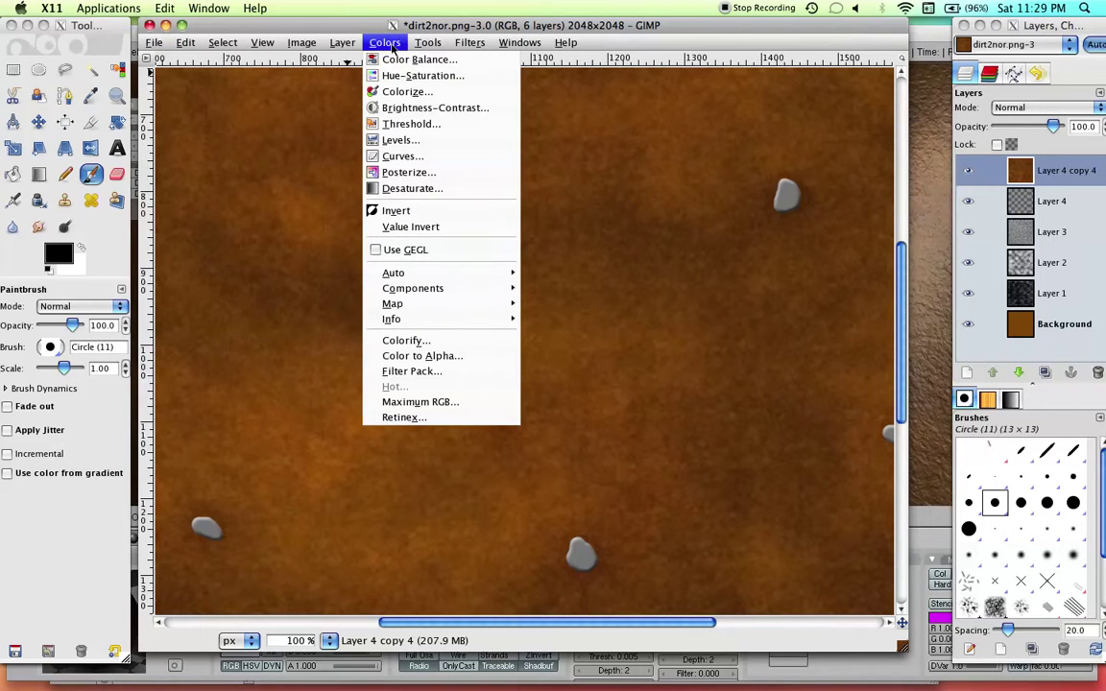
{"action": "left_click", "coordinate": [408, 190]}
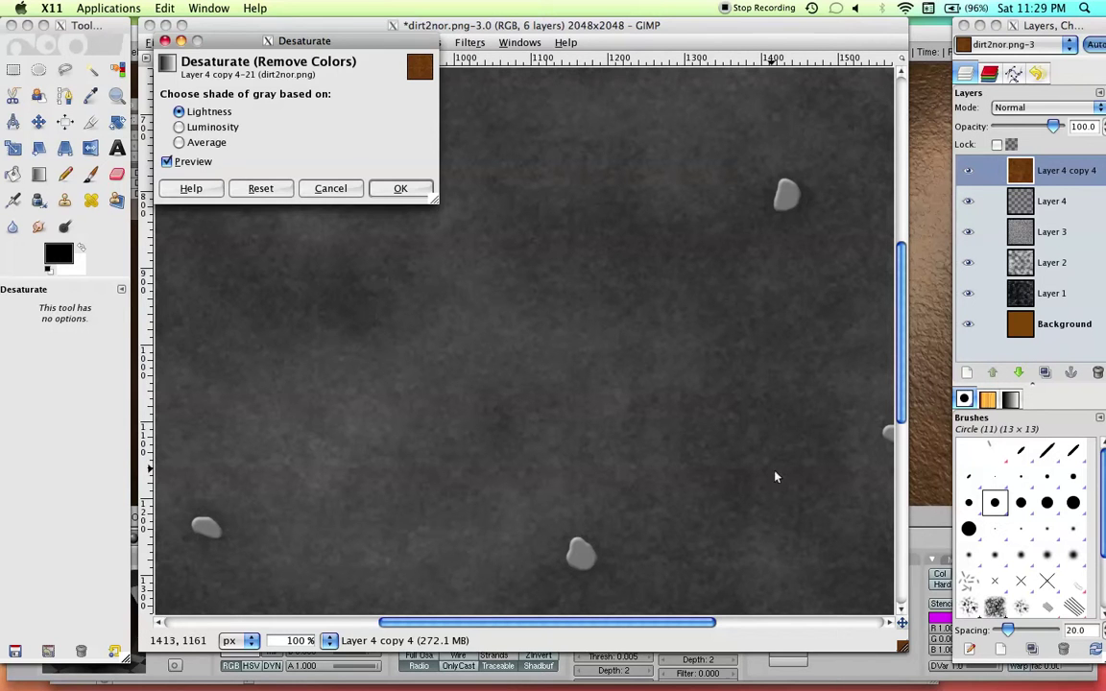
{"action": "key", "text": "Return"}
{"action": "scroll", "coordinate": [595, 288], "scroll_direction": "right", "scroll_amount": 2}
{"action": "scroll", "coordinate": [595, 288], "scroll_direction": "down", "scroll_amount": 2}
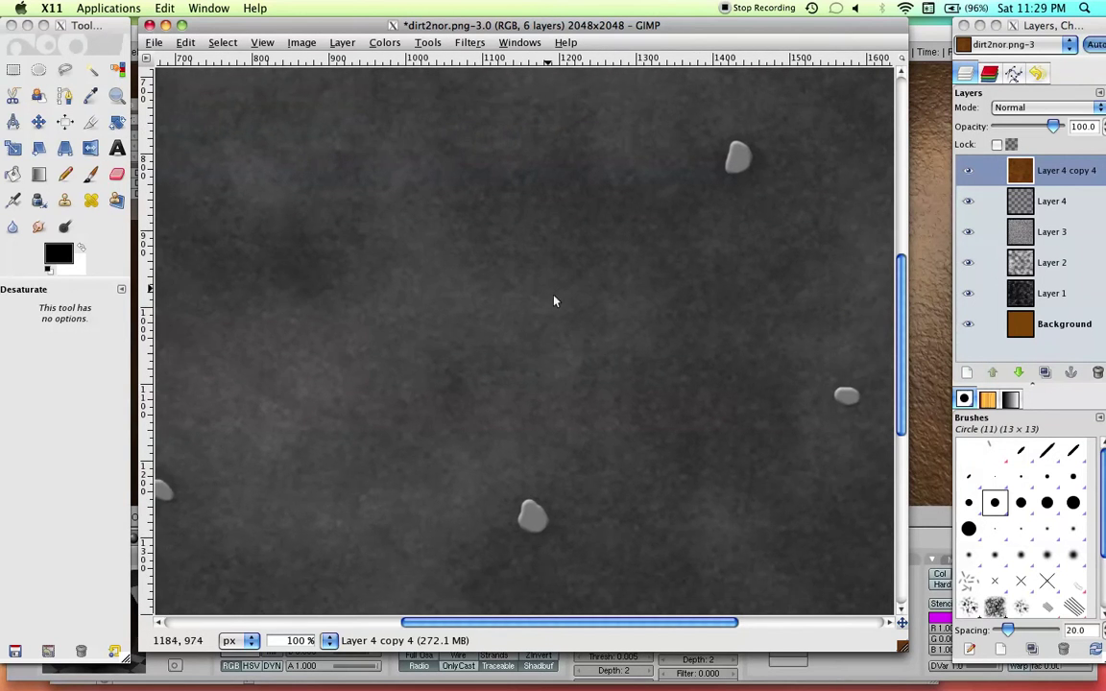
{"action": "left_click_drag", "start_coordinate": [591, 343], "coordinate": [697, 448]}
{"action": "scroll", "coordinate": [697, 448], "scroll_direction": "right", "scroll_amount": 3}
{"action": "scroll", "coordinate": [419, 175], "scroll_direction": "down", "scroll_amount": 2}
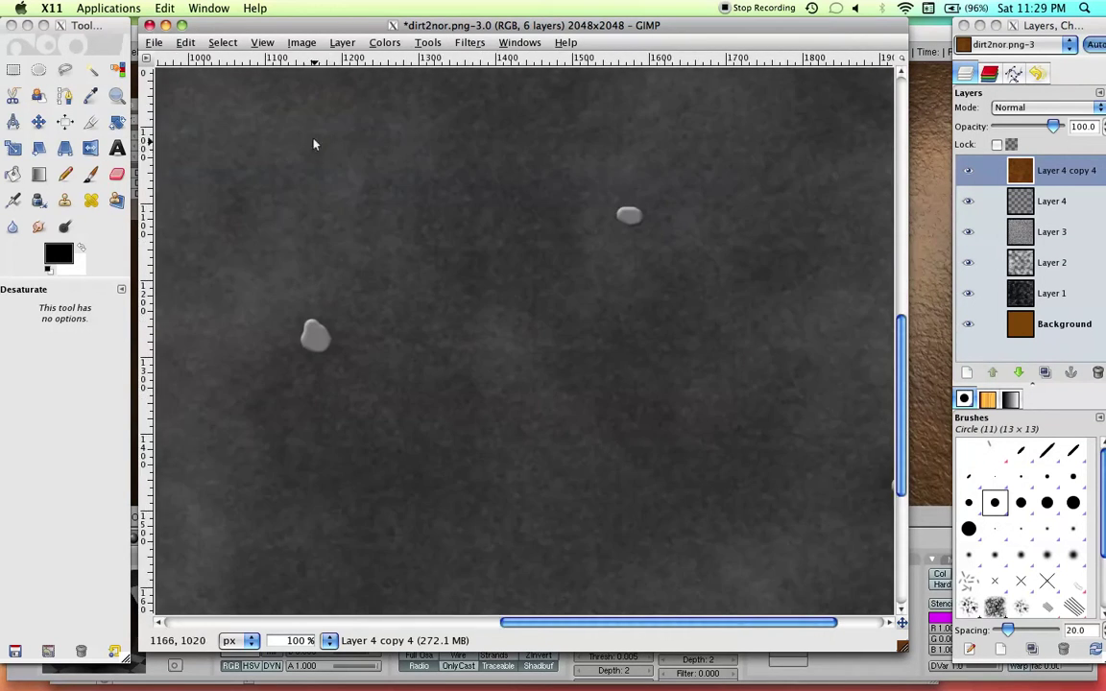
{"action": "left_click_drag", "start_coordinate": [294, 35], "coordinate": [316, 55]}
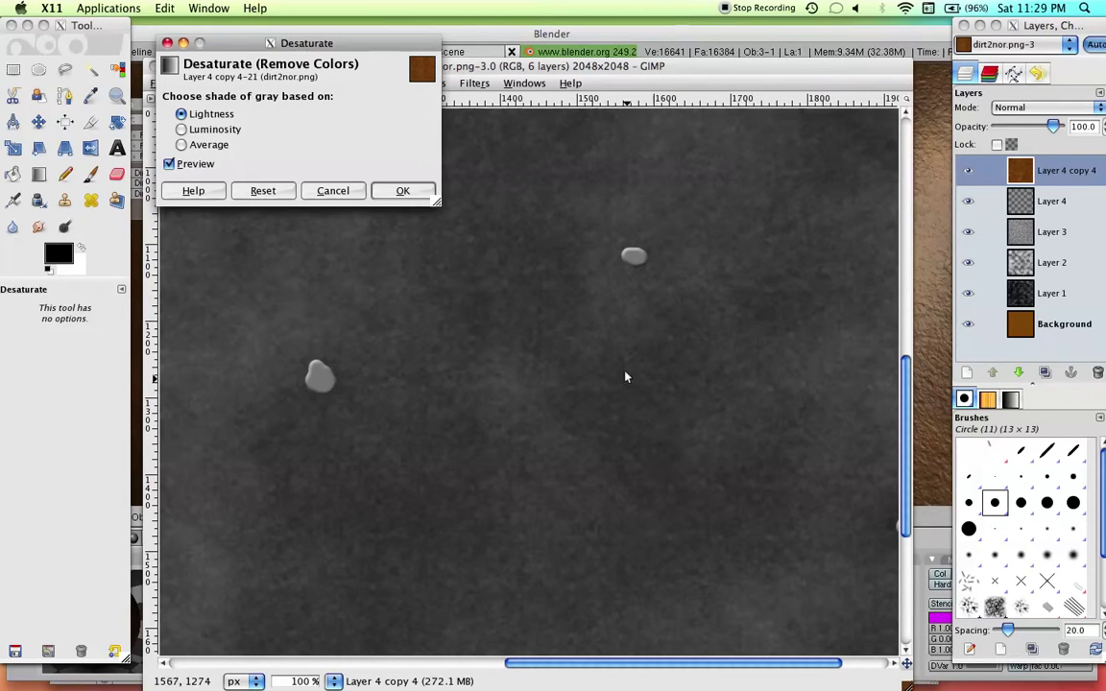
{"action": "left_click", "coordinate": [402, 192]}
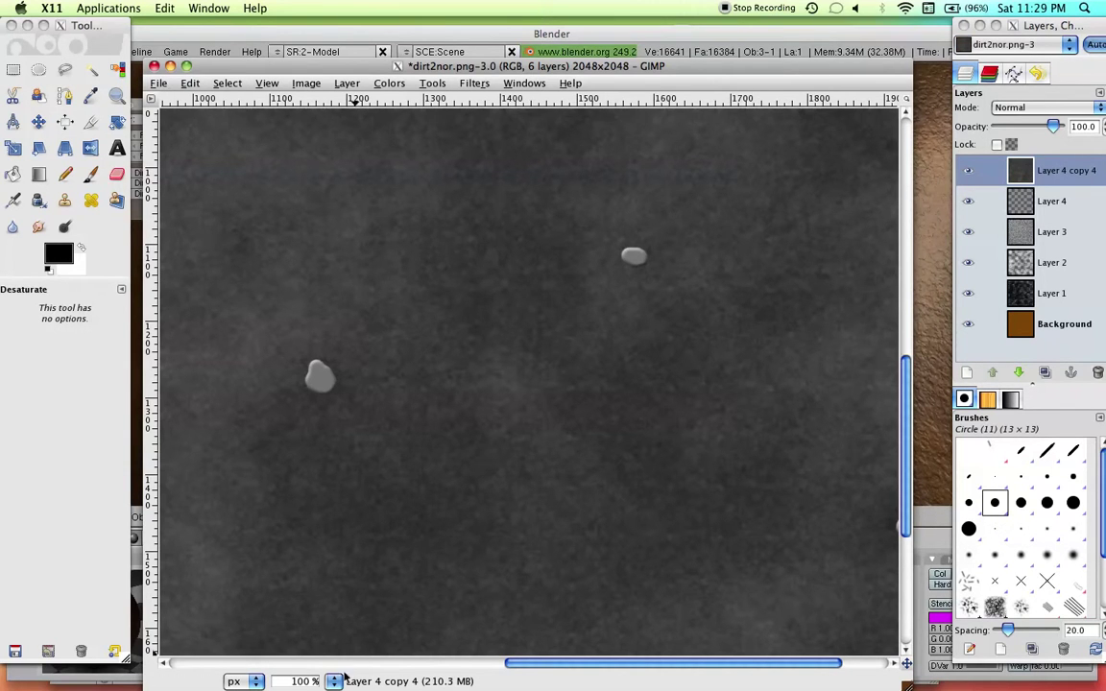
Adjust the Levels of Layer 4 copy 4 to a black input of 71 and a white input of 180, viewing at 25% zoom
{"action": "left_click", "coordinate": [333, 681]}
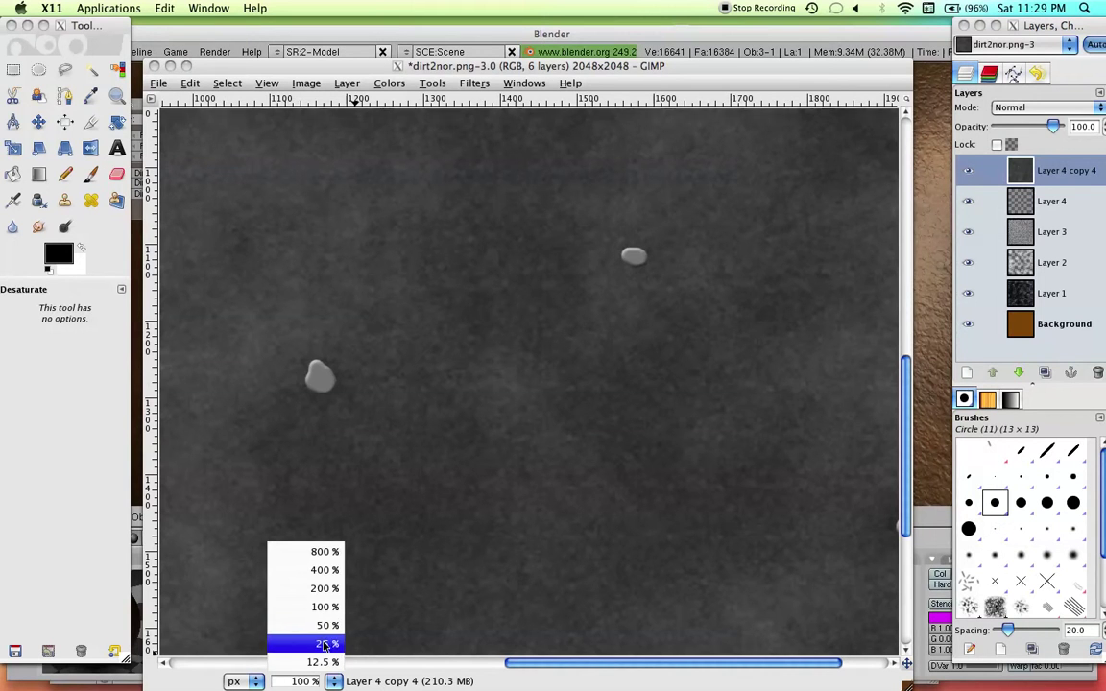
{"action": "left_click", "coordinate": [326, 644]}
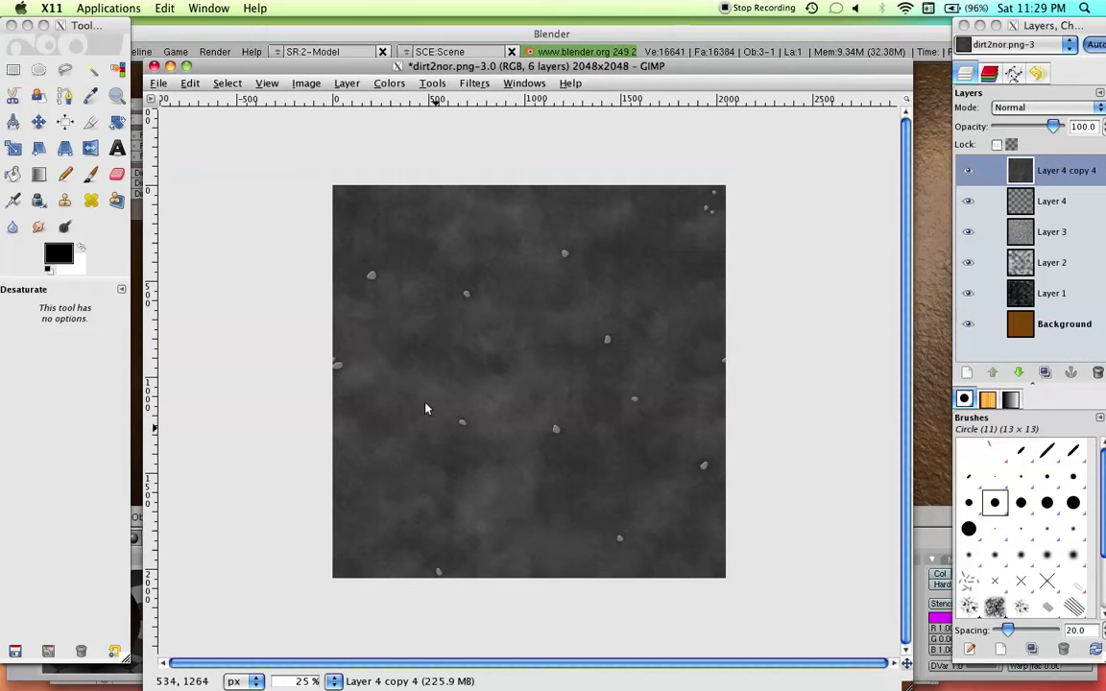
{"action": "left_click", "coordinate": [390, 84]}
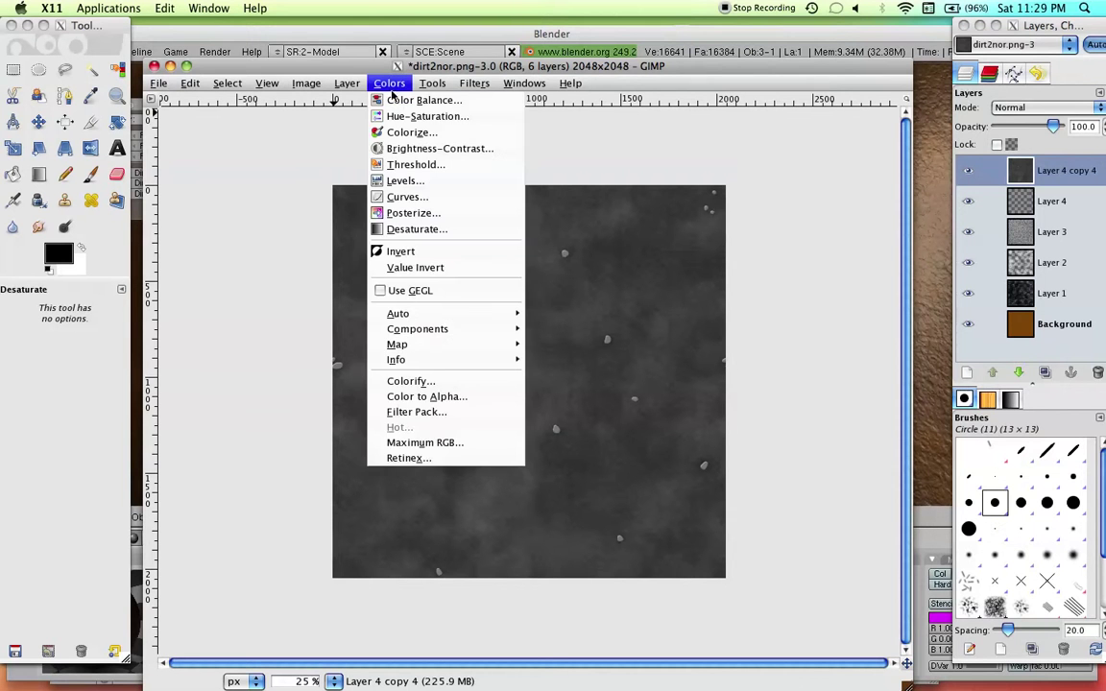
{"action": "left_click", "coordinate": [362, 163]}
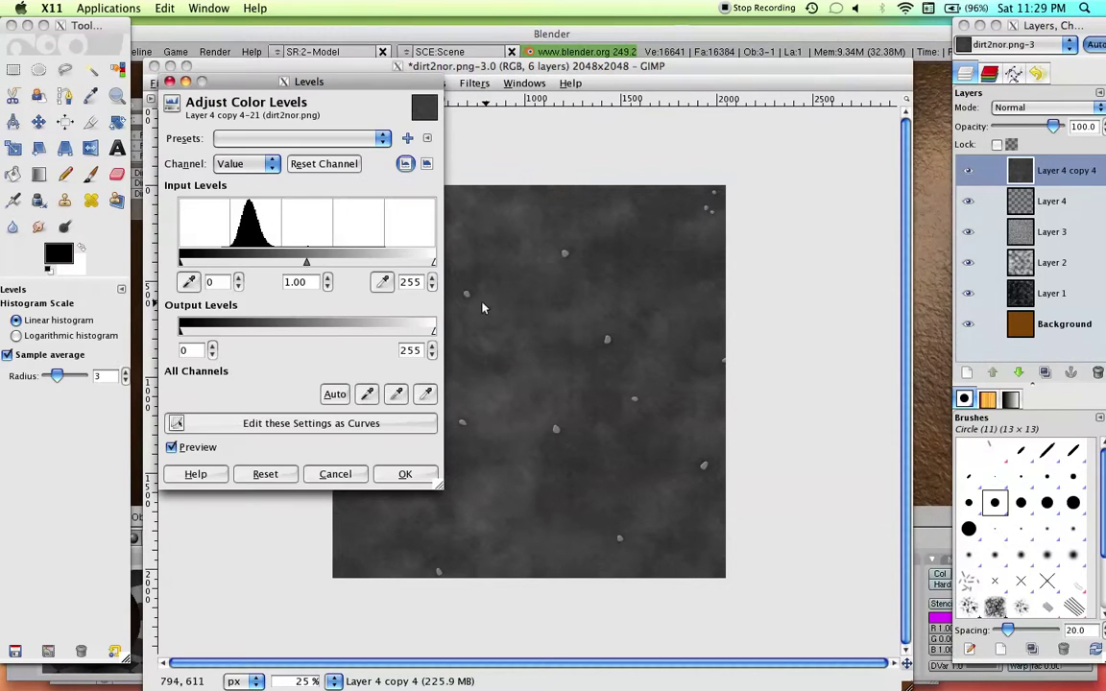
{"action": "mouse_move", "coordinate": [301, 265]}
{"action": "left_mouse_down"}
{"action": "mouse_move", "coordinate": [249, 261]}
{"action": "mouse_move", "coordinate": [308, 265]}
{"action": "left_mouse_up"}
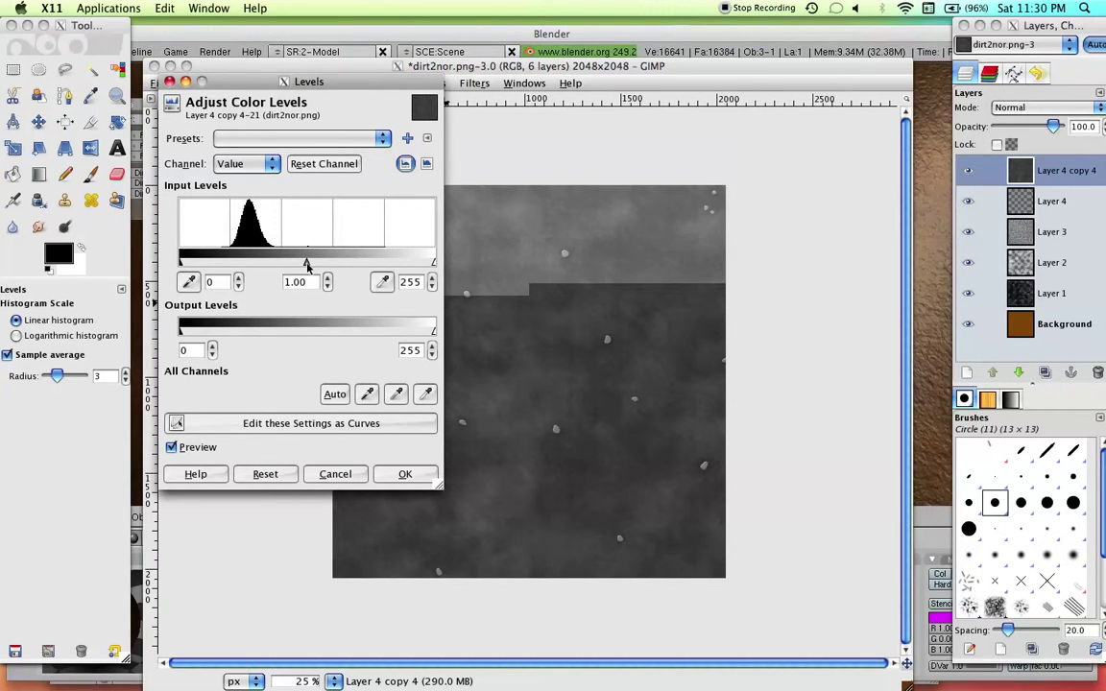
{"action": "left_click_drag", "start_coordinate": [179, 261], "coordinate": [243, 268]}
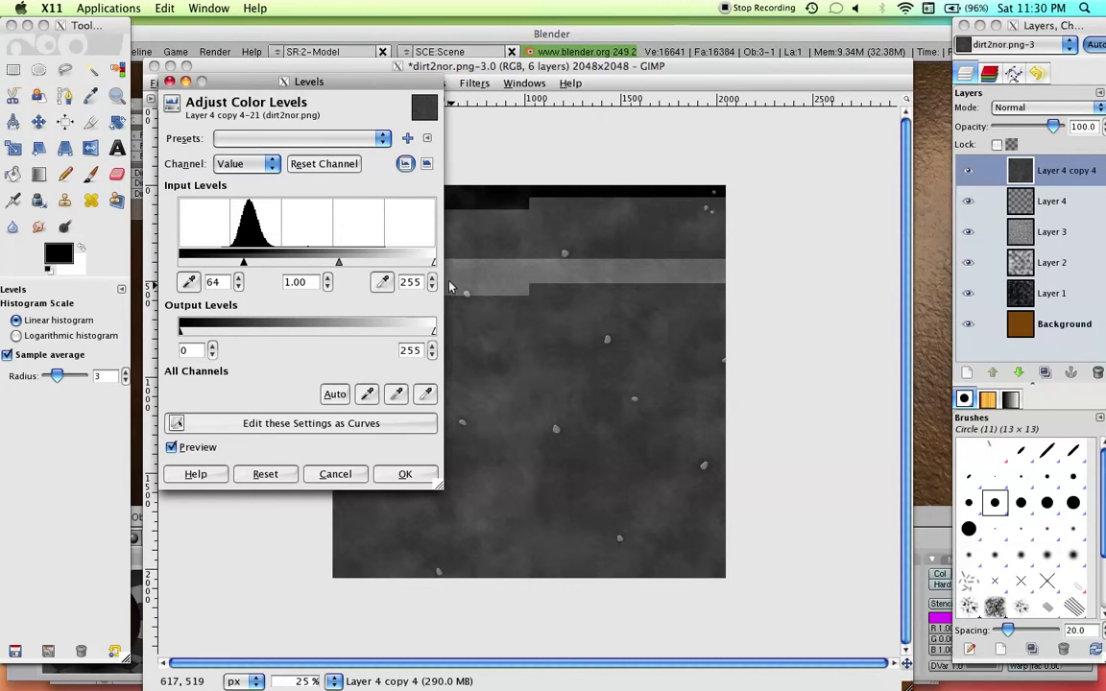
{"action": "left_click_drag", "start_coordinate": [432, 275], "coordinate": [359, 276]}
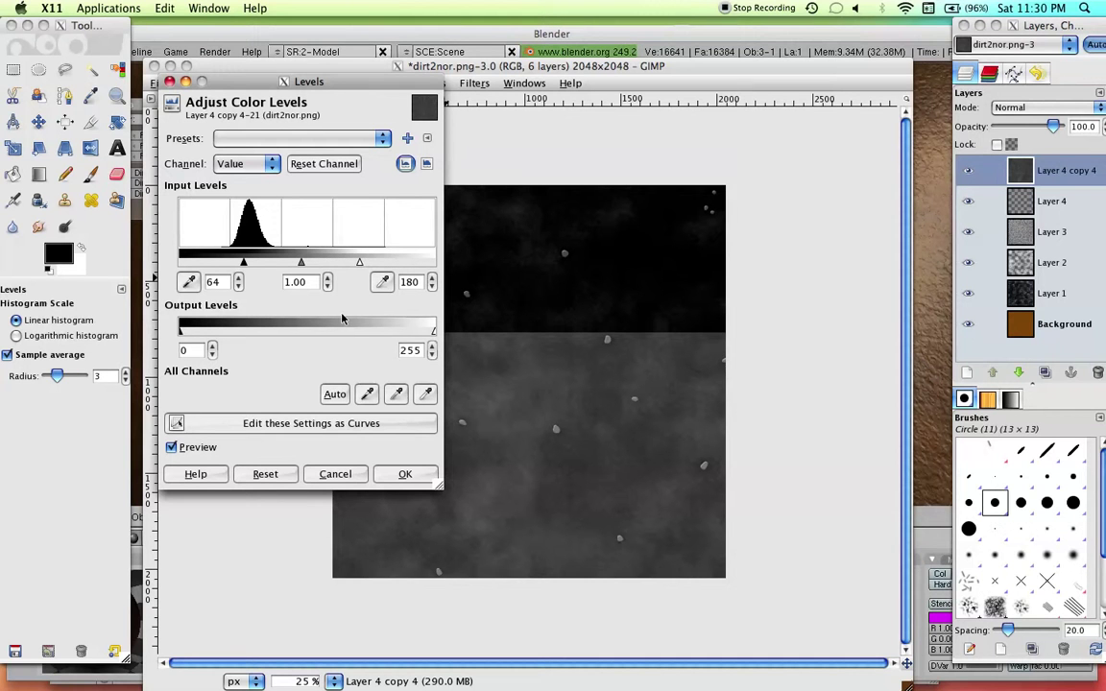
{"action": "left_click", "coordinate": [382, 284]}
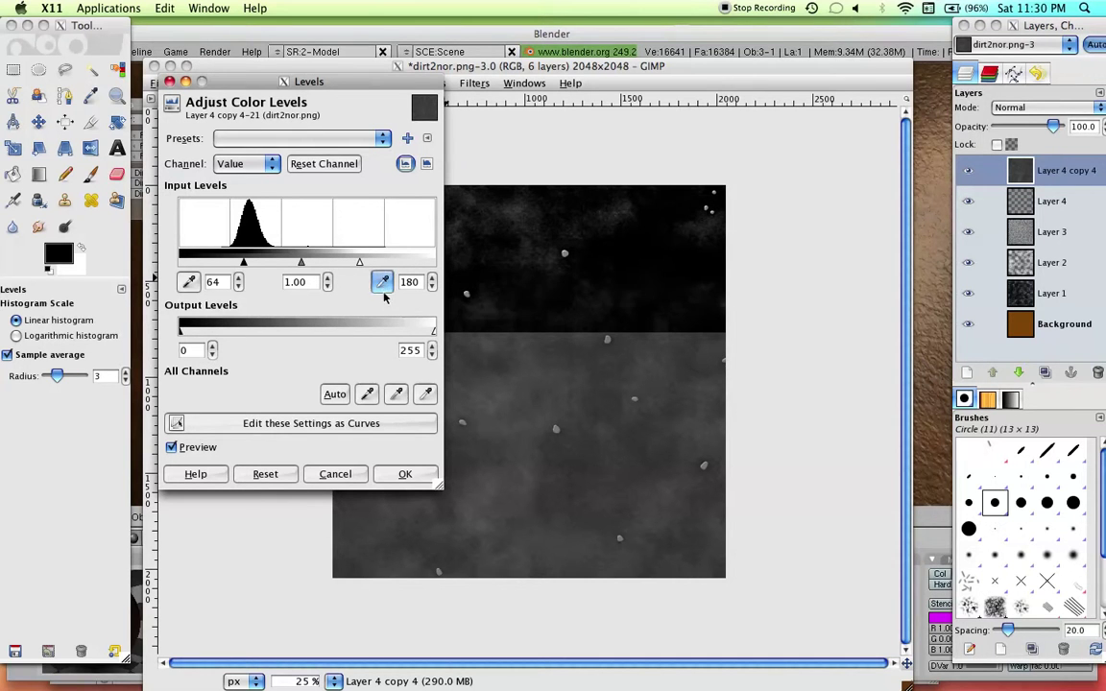
{"action": "left_click", "coordinate": [383, 290]}
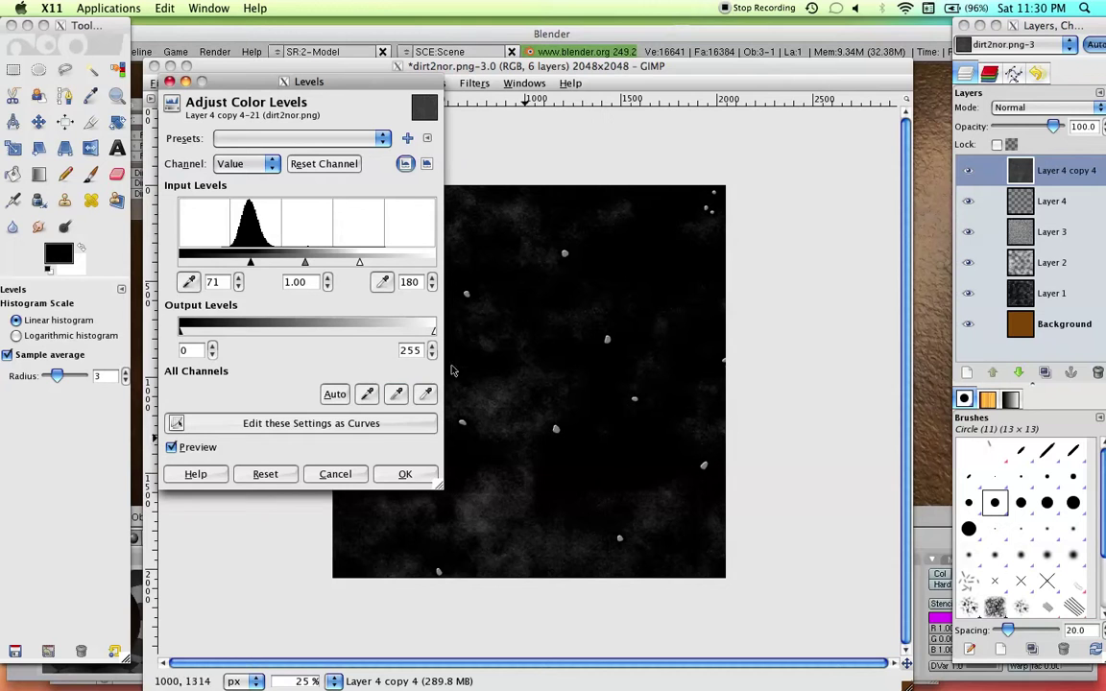
{"action": "left_click", "coordinate": [405, 475]}
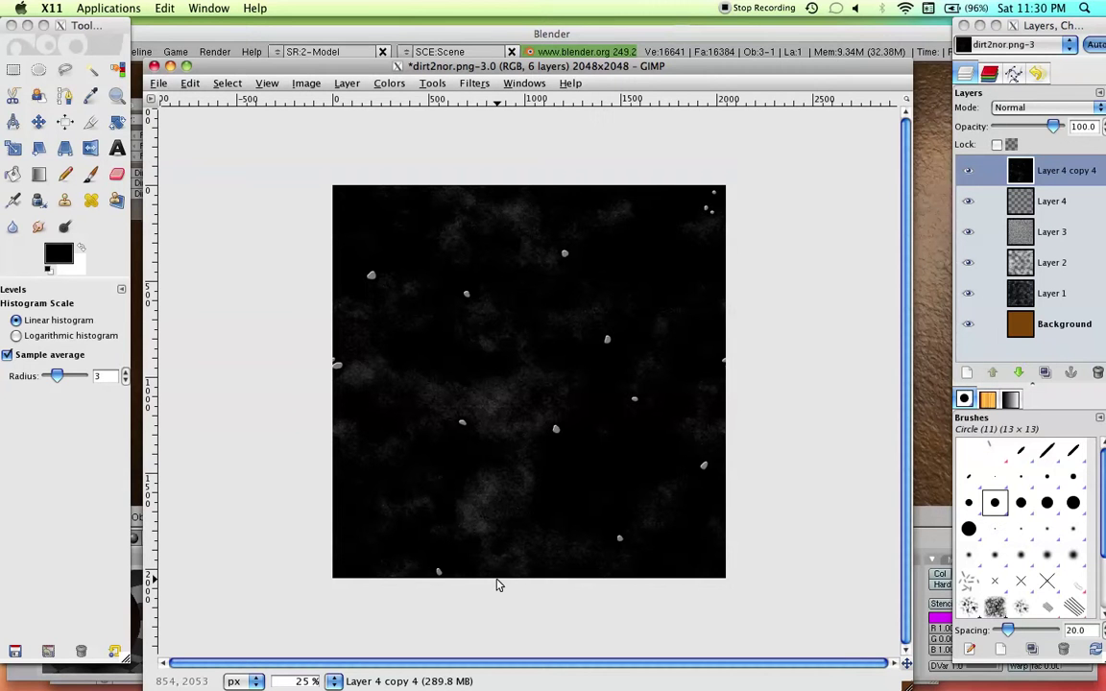
{"action": "key", "text": "p"}
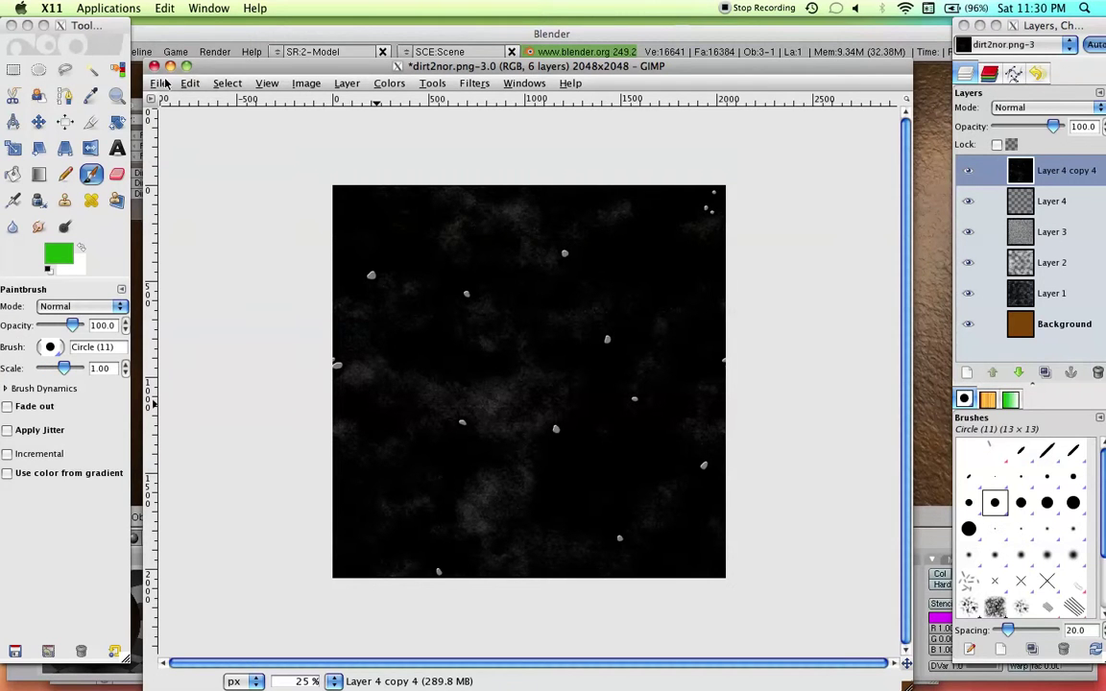
Save the image as dirt2spec.png in the textures folder, merging visible layers for export and keeping the default PNG options
{"action": "left_click", "coordinate": [158, 83]}
{"action": "mouse_move", "coordinate": [190, 83]}
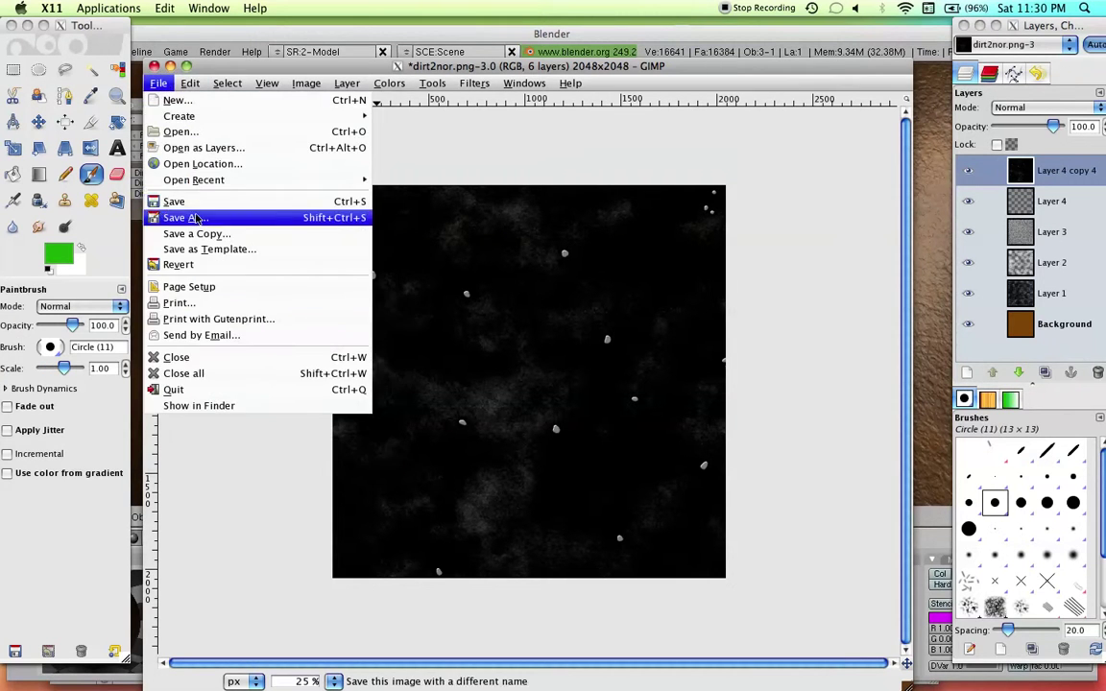
{"action": "left_click", "coordinate": [190, 215]}
{"action": "scroll", "coordinate": [348, 272], "scroll_direction": "down", "scroll_amount": 10}
{"action": "left_click", "coordinate": [246, 94]}
{"action": "key", "text": "BackSpace"}
{"action": "key", "text": "BackSpace"}
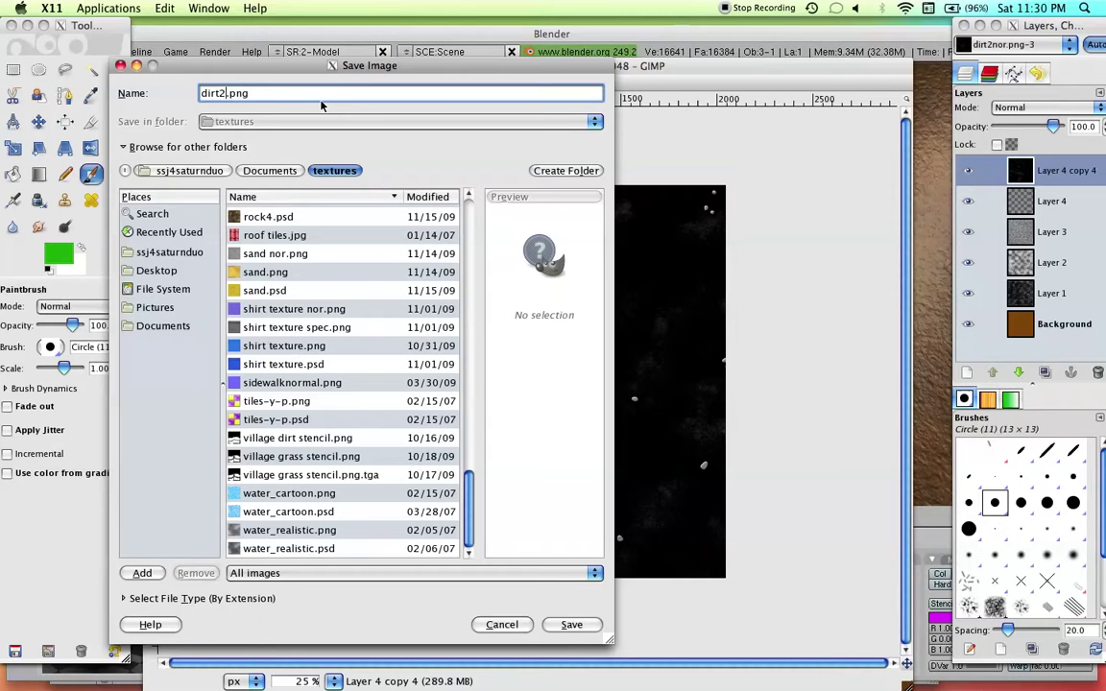
{"action": "type", "text": "spec"}
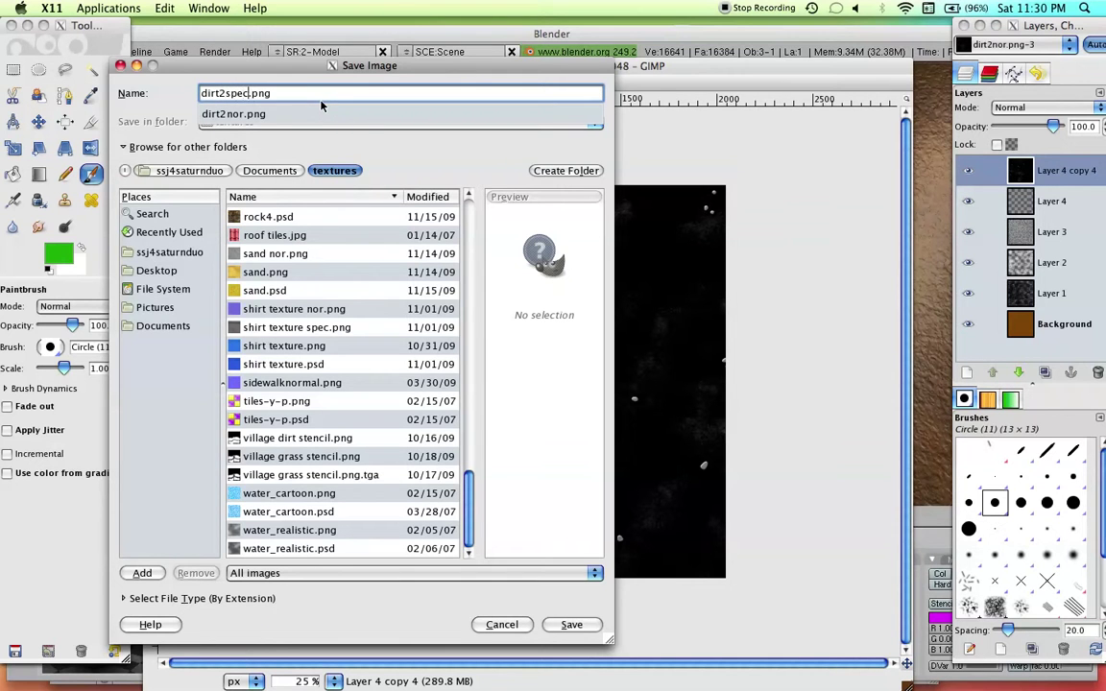
{"action": "left_click", "coordinate": [565, 625]}
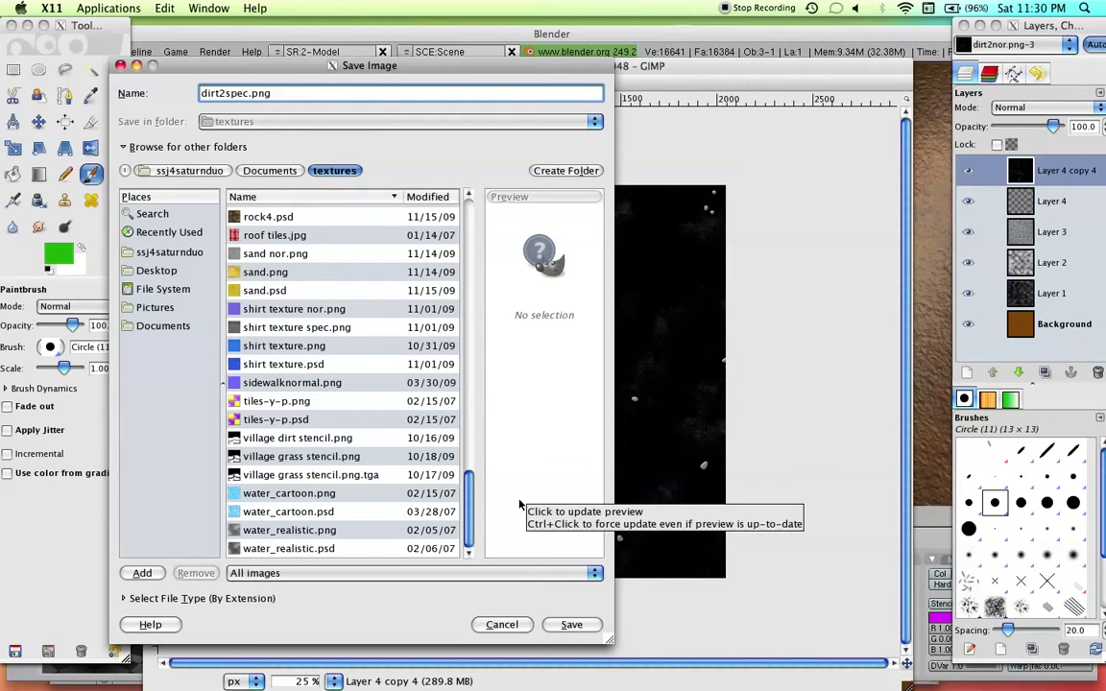
{"action": "left_click", "coordinate": [576, 626]}
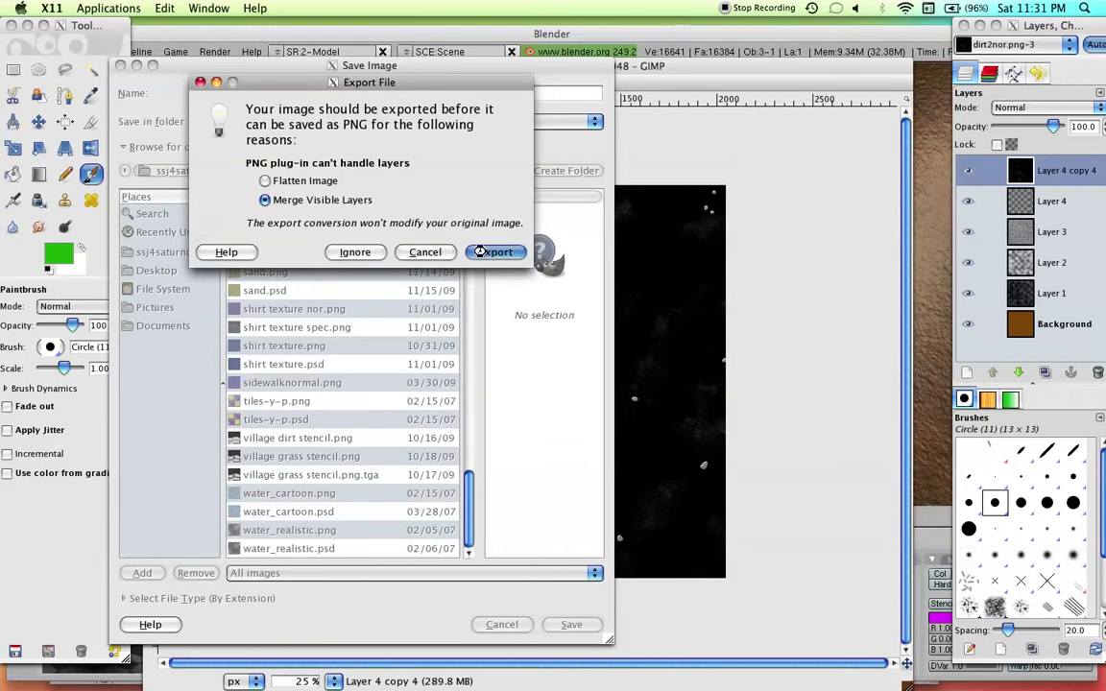
{"action": "left_click", "coordinate": [489, 252]}
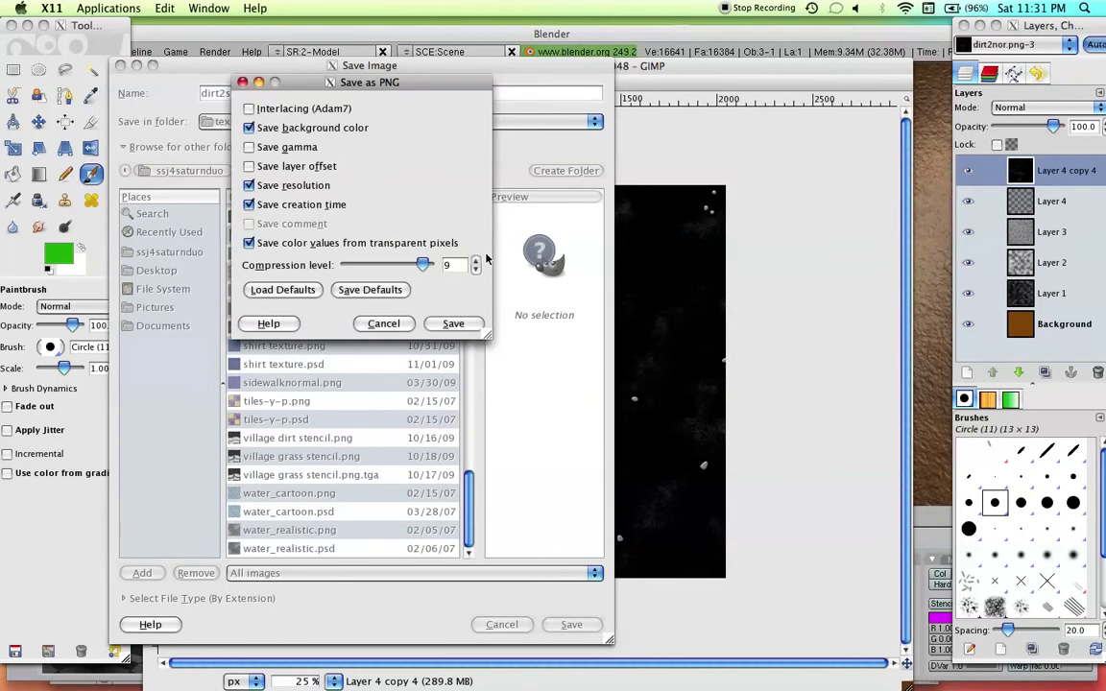
{"action": "left_click", "coordinate": [452, 324]}
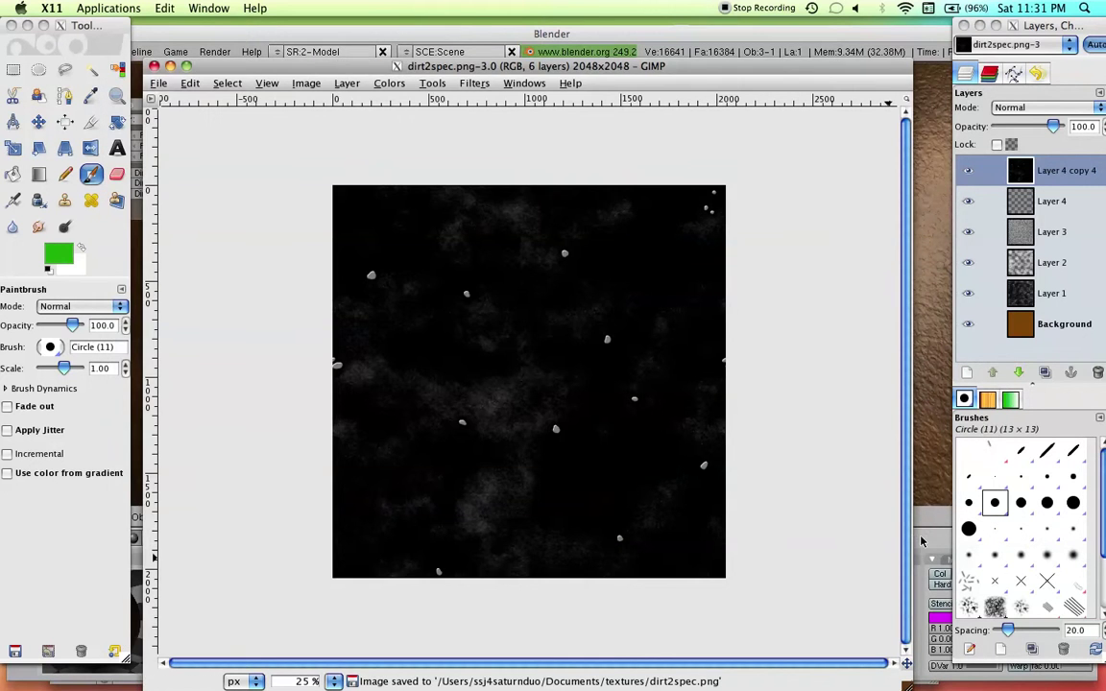
Switch to Blender and add a new Image-type texture in the third texture slot of the plane's material
{"action": "left_click", "coordinate": [933, 539]}
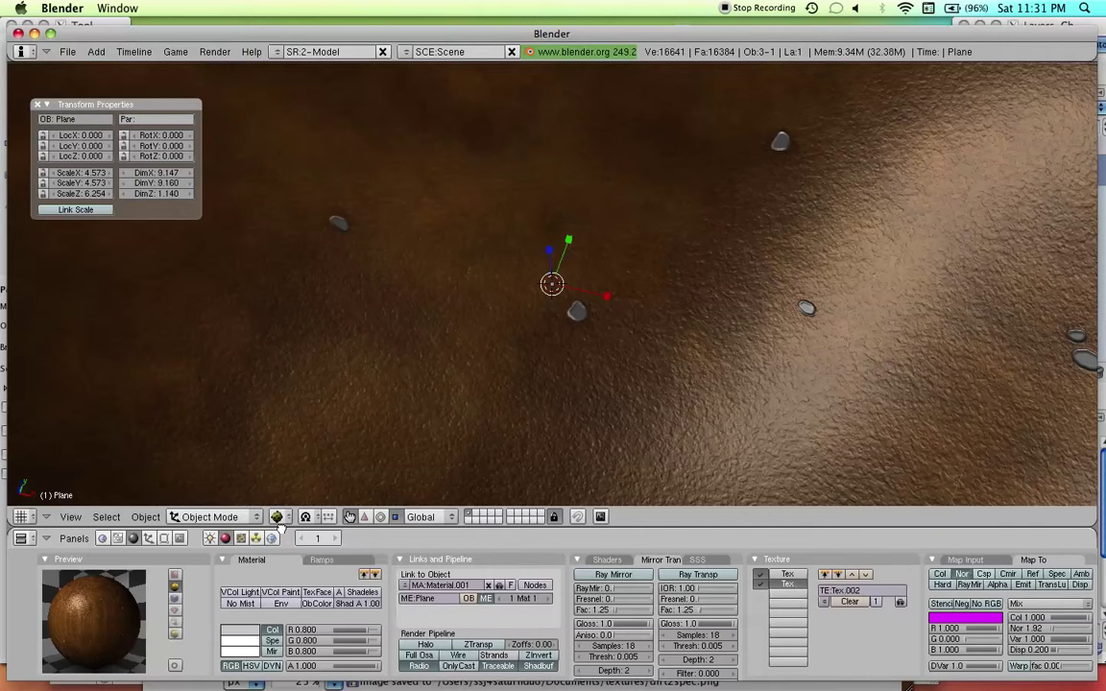
{"action": "left_click", "coordinate": [241, 539]}
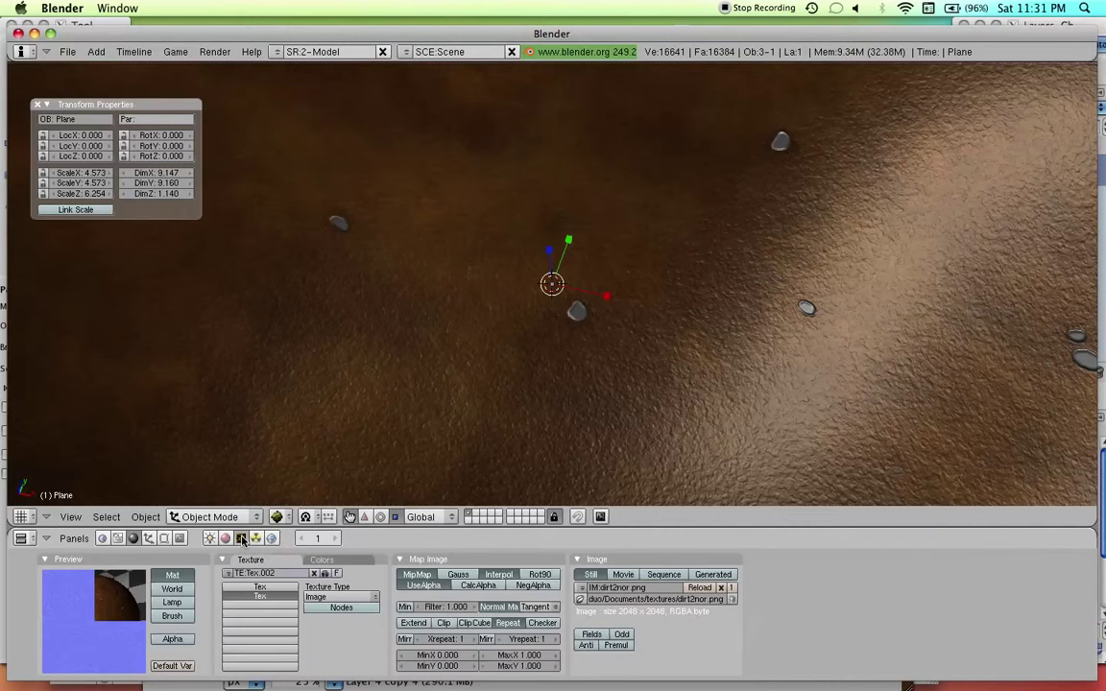
{"action": "left_click", "coordinate": [275, 608]}
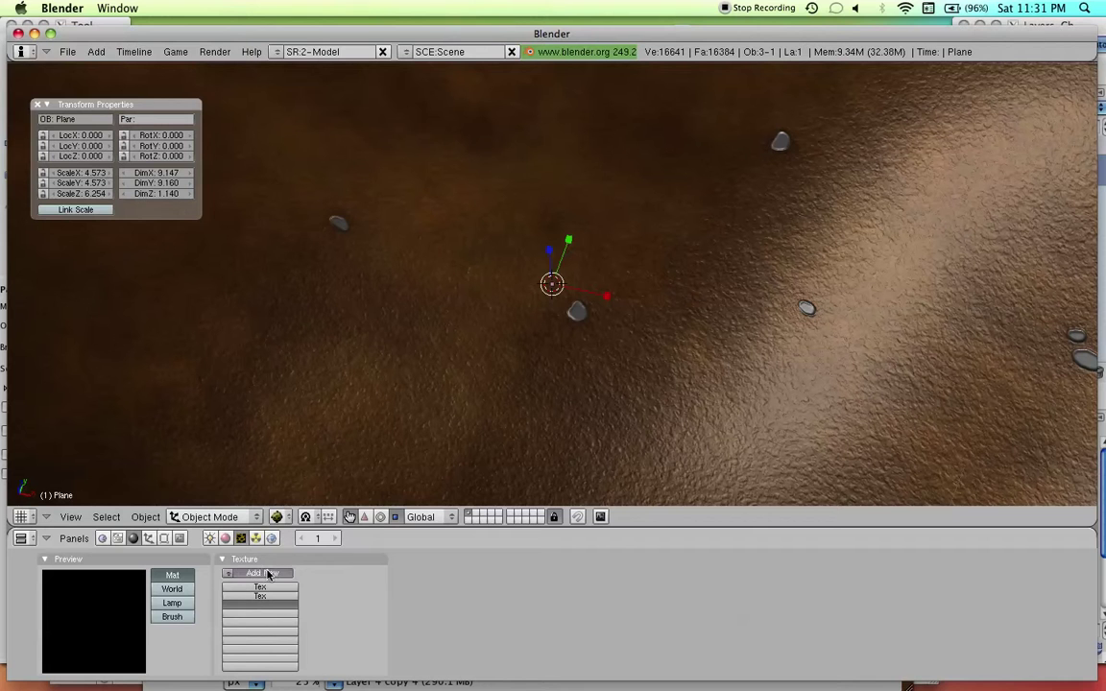
{"action": "left_click", "coordinate": [255, 573]}
{"action": "left_click", "coordinate": [367, 592]}
{"action": "left_click", "coordinate": [357, 583]}
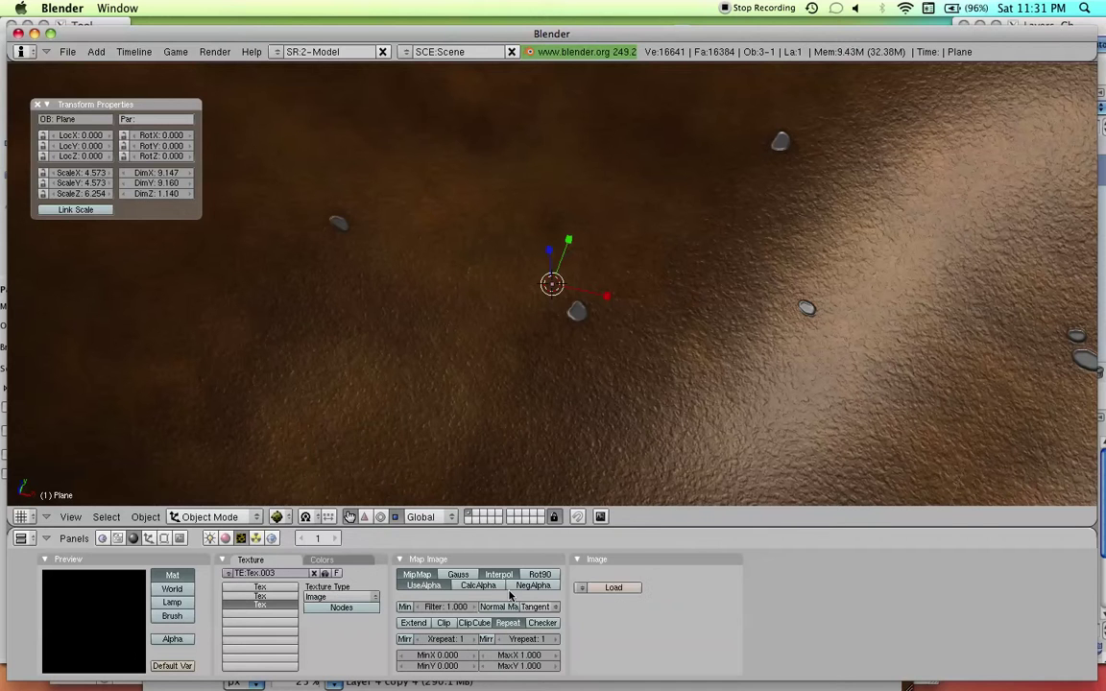
Load dirt2spec.png from the textures folder as the third texture's image
{"action": "left_click", "coordinate": [611, 587]}
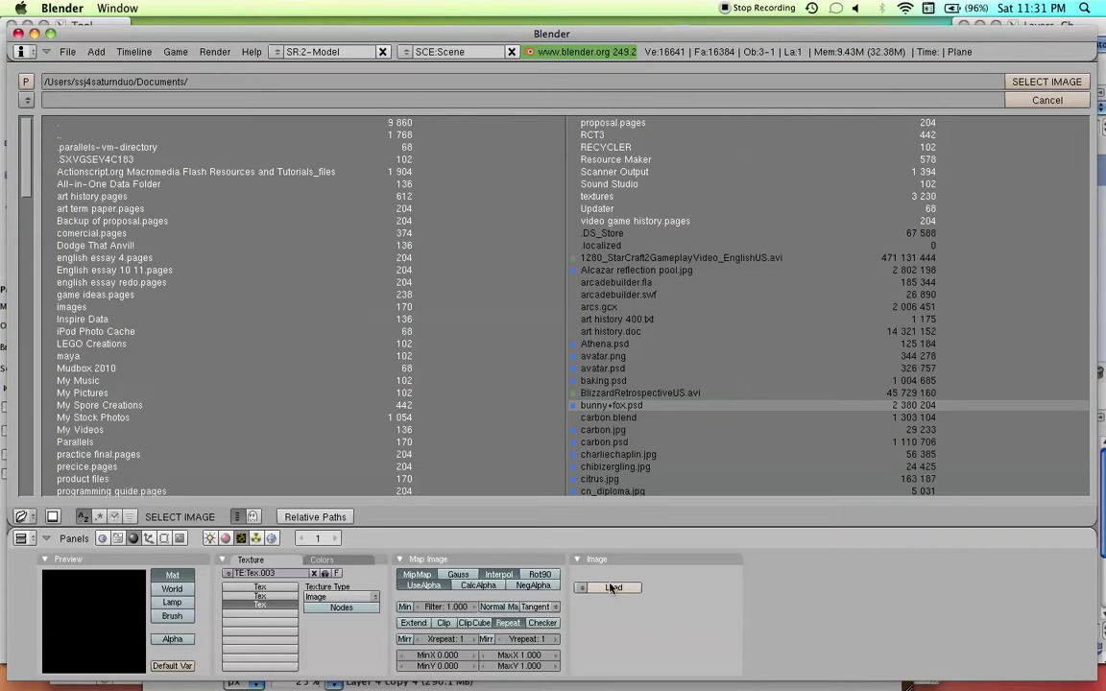
{"action": "left_click", "coordinate": [595, 196]}
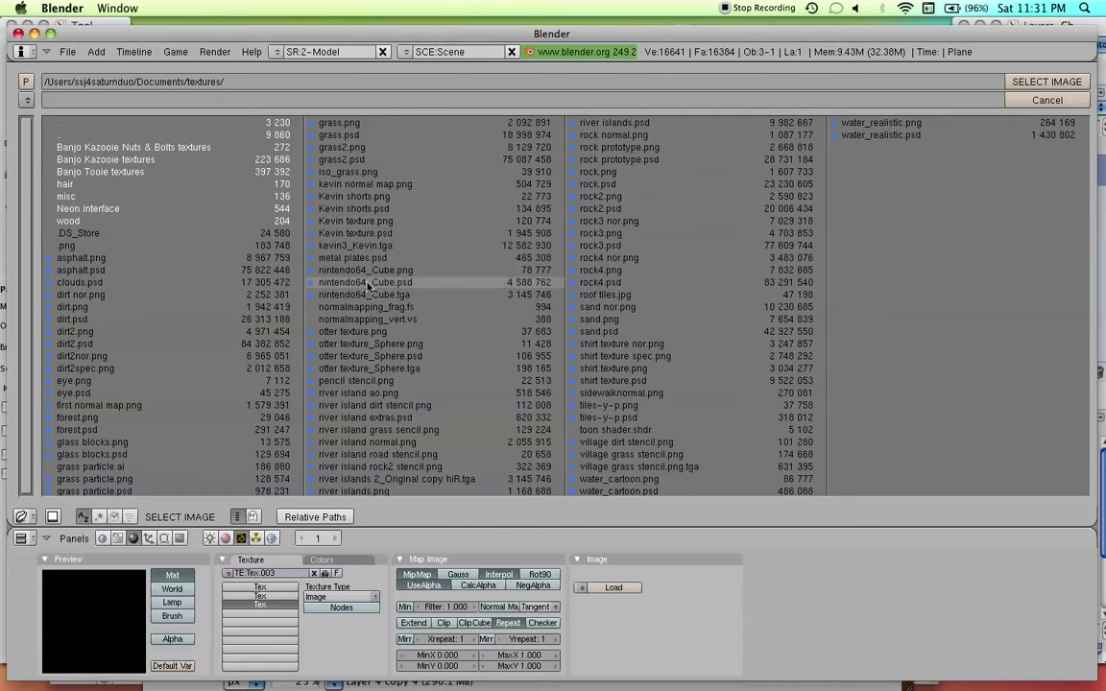
{"action": "left_click", "coordinate": [125, 367]}
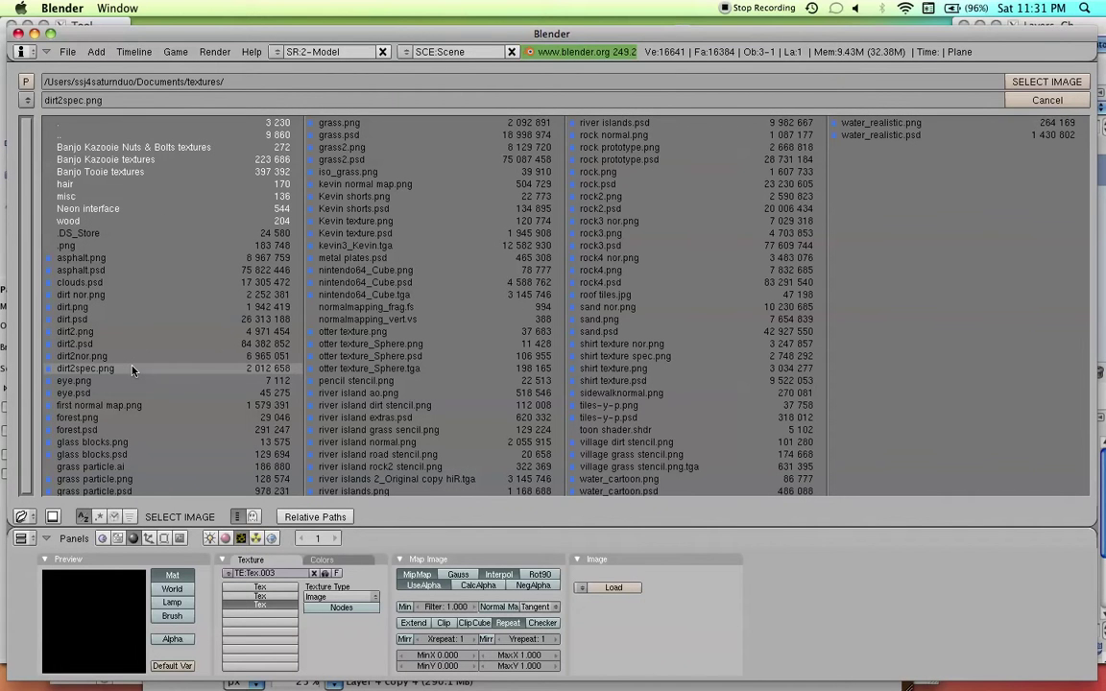
{"action": "left_click", "coordinate": [1042, 82]}
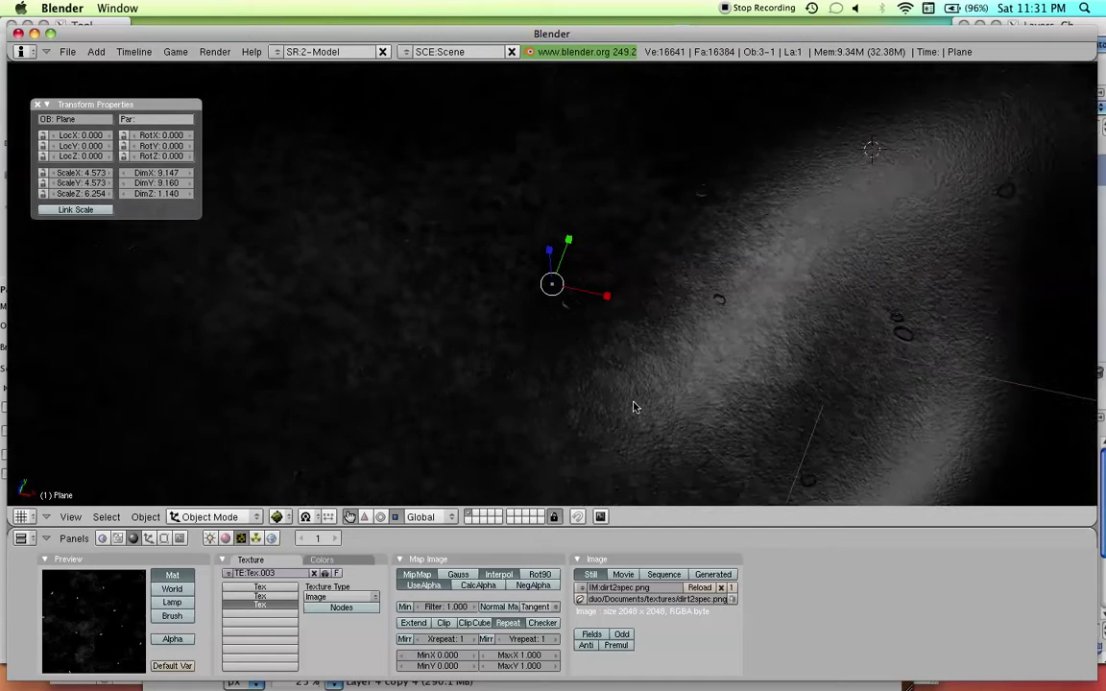
Turn off the Col influence of the third texture in the plane's material
{"action": "key", "text": "KP_5"}
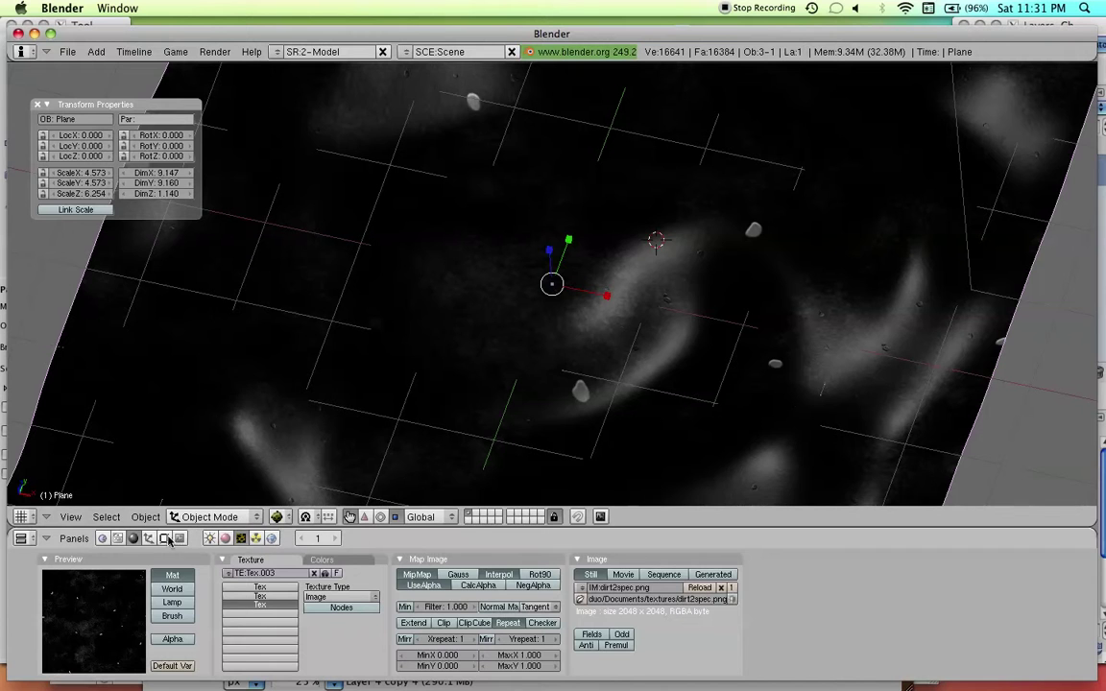
{"action": "left_click", "coordinate": [227, 539]}
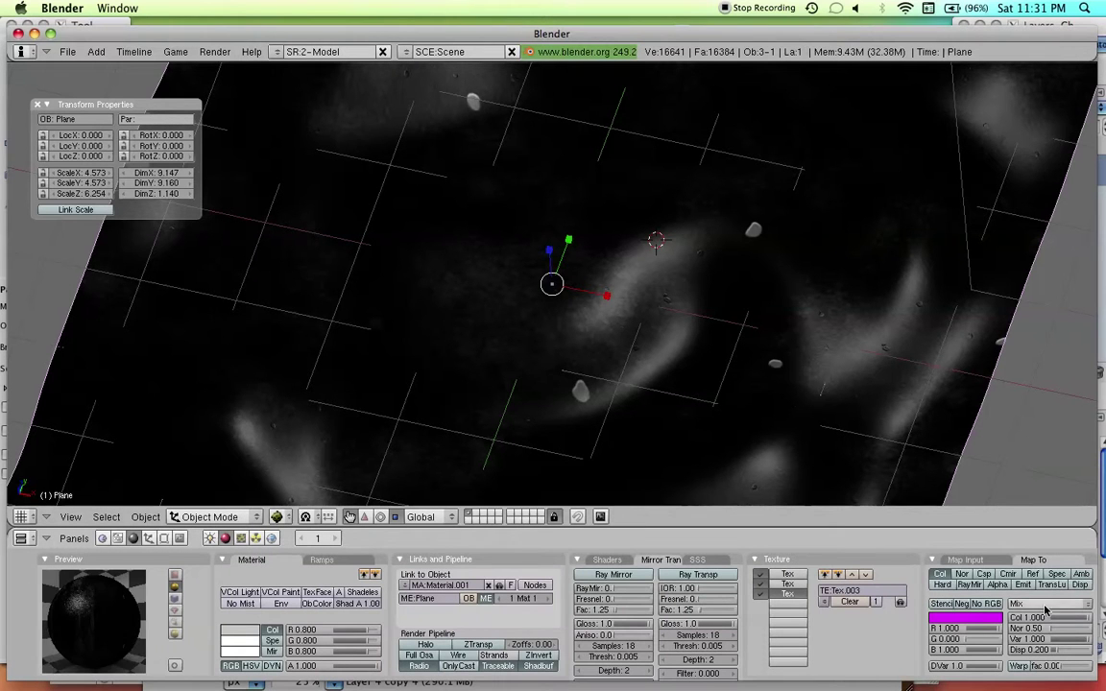
{"action": "left_click", "coordinate": [941, 575]}
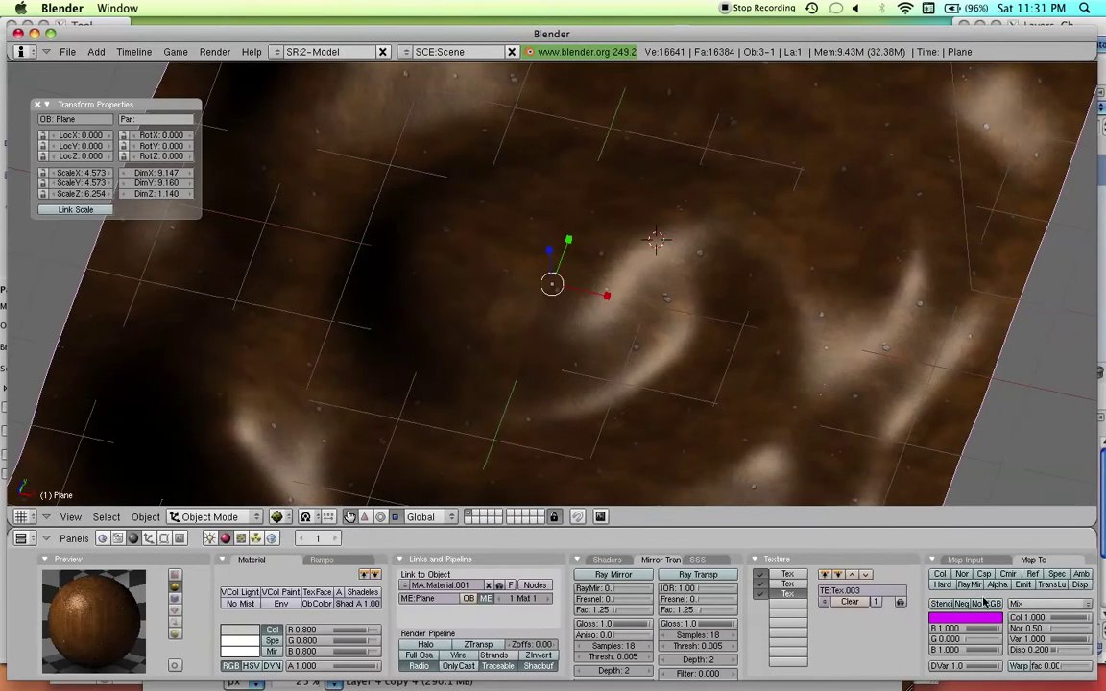
Set the third texture's mapping size to 4 in both X and Y
{"action": "left_click", "coordinate": [956, 560]}
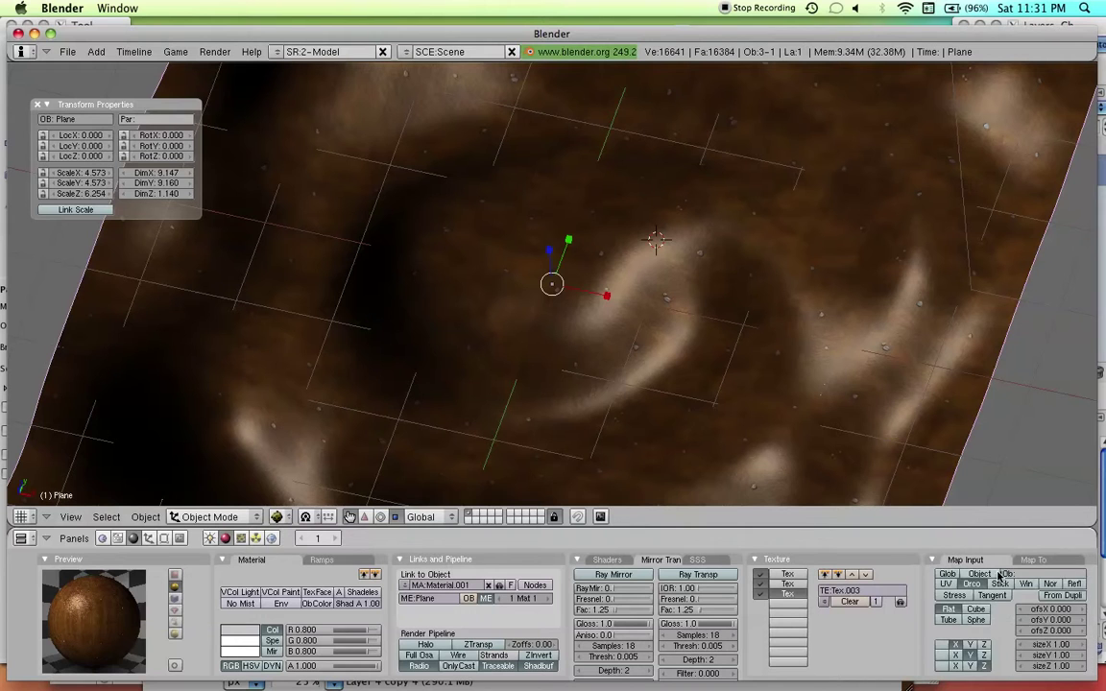
{"action": "left_click", "coordinate": [1044, 646]}
{"action": "type", "text": "4"}
{"action": "key", "text": "Return"}
{"action": "left_click", "coordinate": [1052, 657], "text": "shift"}
{"action": "type", "text": "4"}
{"action": "key", "text": "Return"}
Try mapping the third texture to Spec in both positive and negative modes, inspecting the terrain's highlights for each
{"action": "left_click", "coordinate": [1043, 561]}
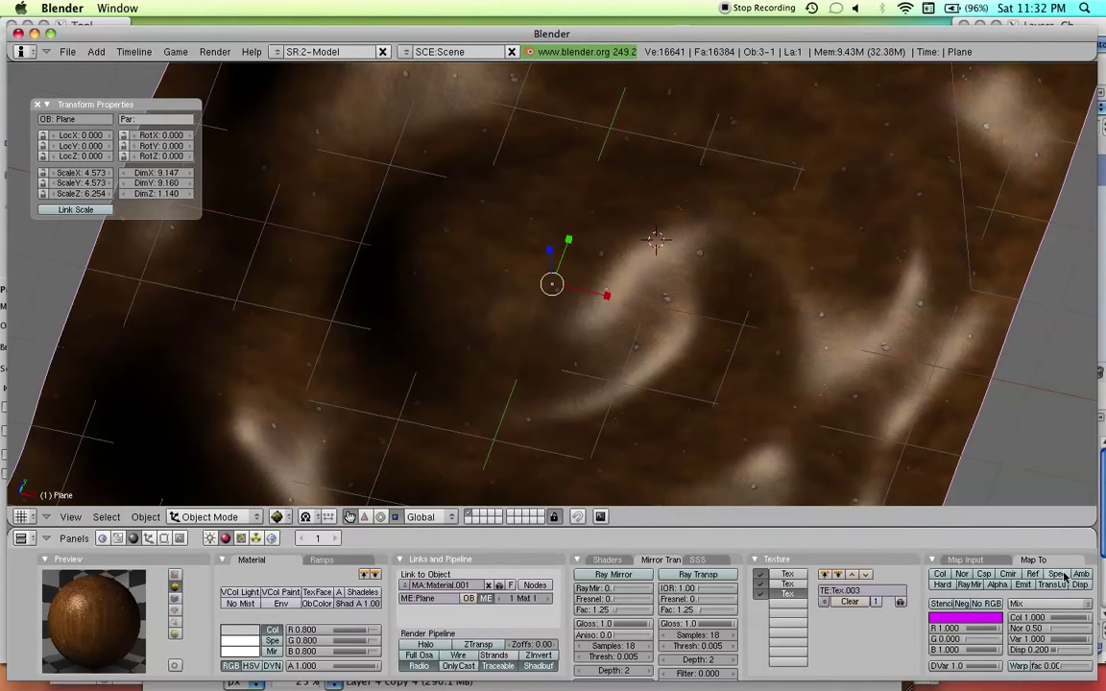
{"action": "left_click", "coordinate": [1057, 574]}
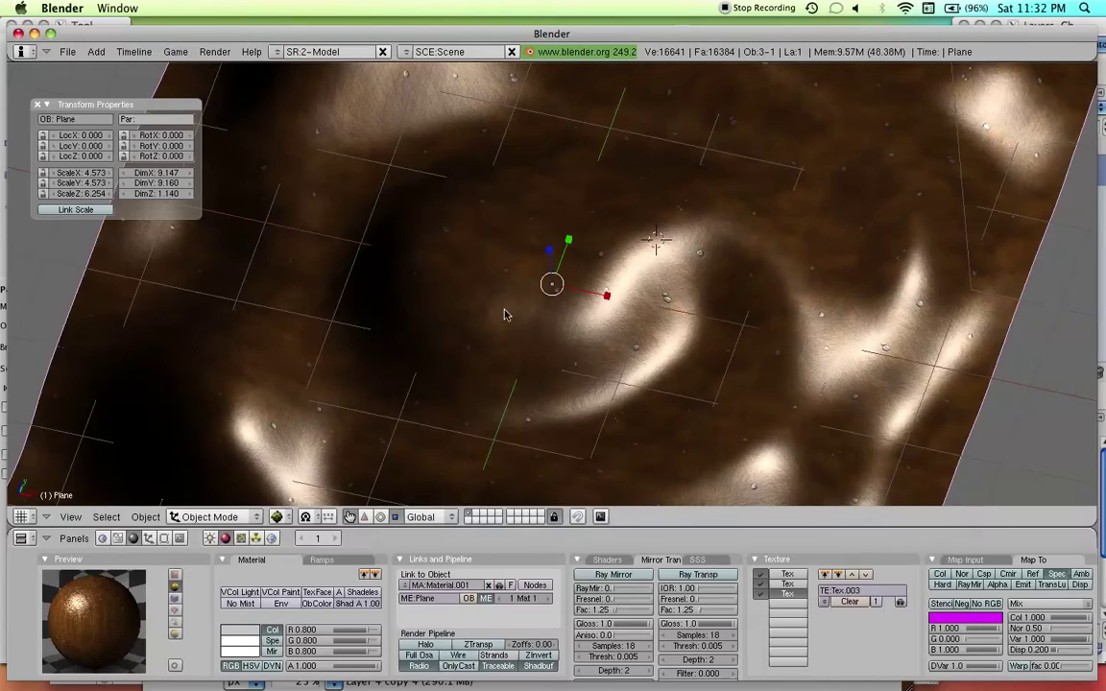
{"action": "left_click_drag", "start_coordinate": [451, 310], "coordinate": [615, 499]}
{"action": "scroll", "coordinate": [397, 283], "scroll_direction": "up", "scroll_amount": 5}
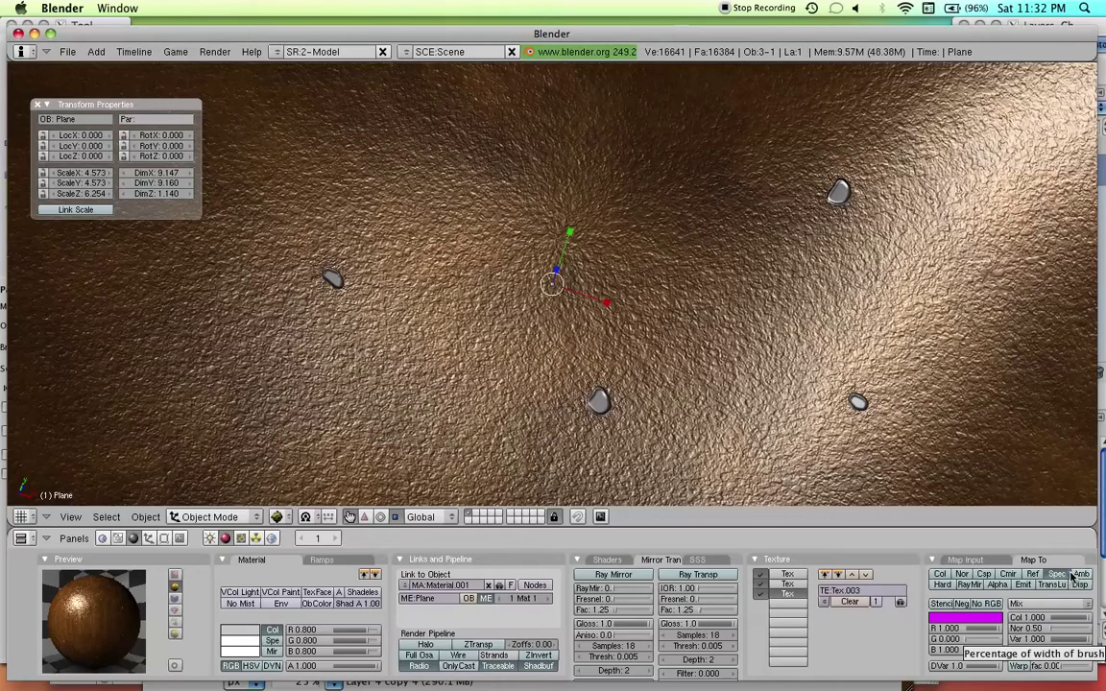
{"action": "left_click", "coordinate": [1059, 574]}
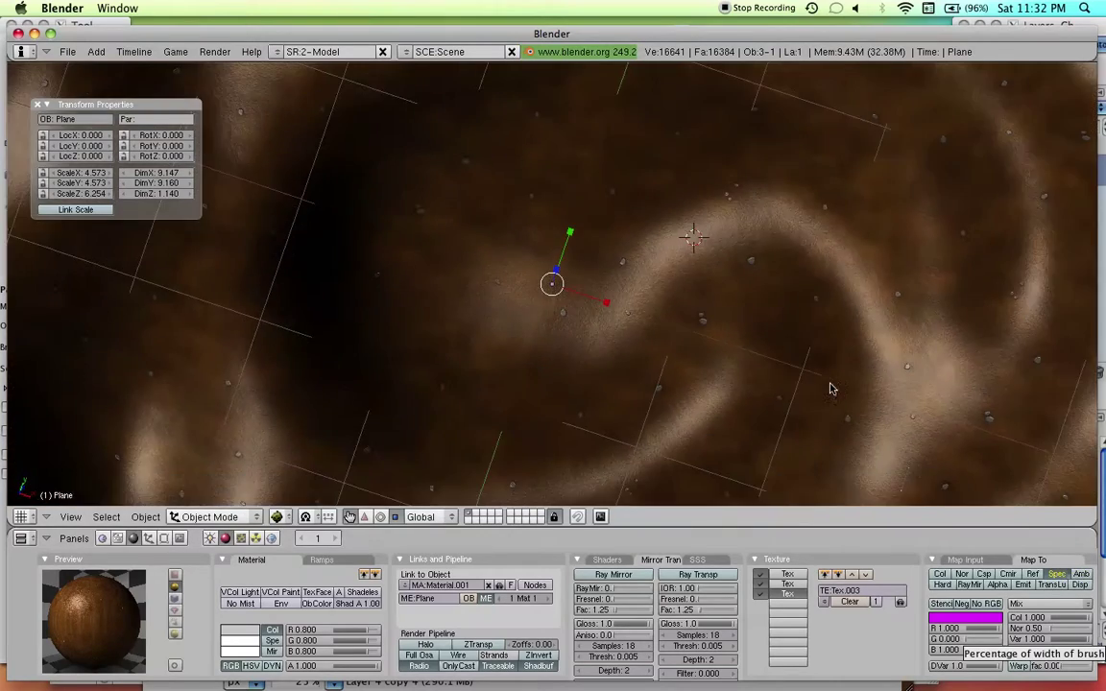
{"action": "mouse_move", "coordinate": [454, 294]}
{"action": "left_mouse_down"}
{"action": "mouse_move", "coordinate": [574, 388]}
{"action": "mouse_move", "coordinate": [505, 414]}
{"action": "mouse_move", "coordinate": [432, 202]}
{"action": "mouse_move", "coordinate": [364, 135]}
{"action": "mouse_move", "coordinate": [459, 272]}
{"action": "mouse_move", "coordinate": [537, 317]}
{"action": "left_mouse_up"}
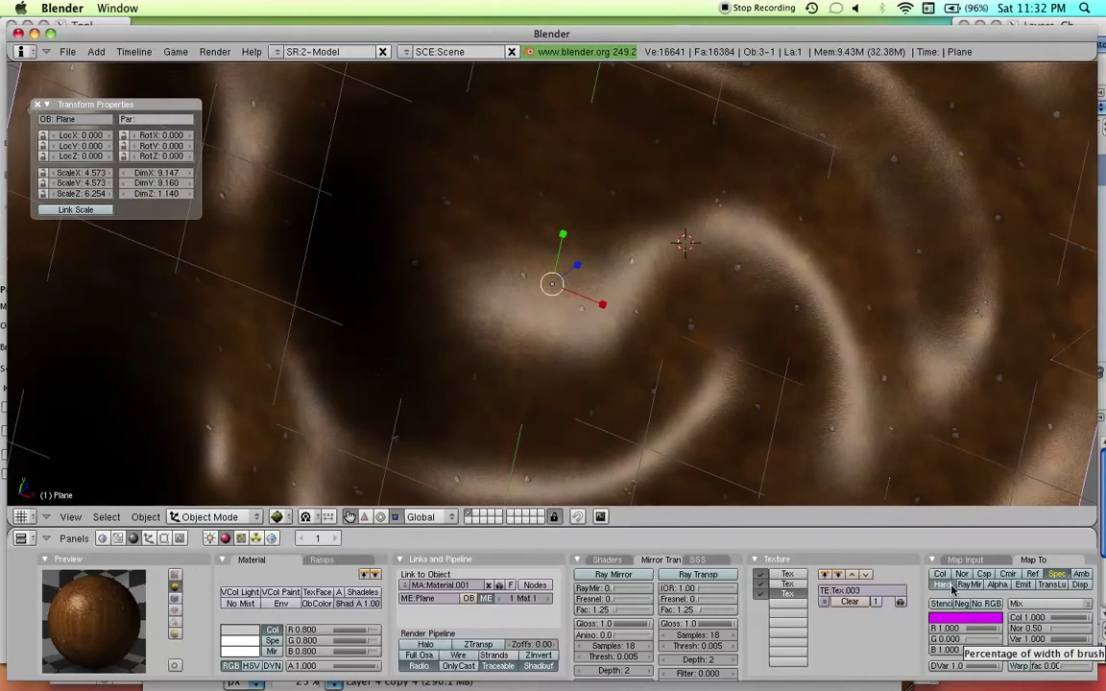
Turn off the third texture's Spec influence and try a negative Ref influence instead
{"action": "left_click", "coordinate": [950, 587]}
{"action": "left_click", "coordinate": [948, 587]}
{"action": "left_click", "coordinate": [1055, 575]}
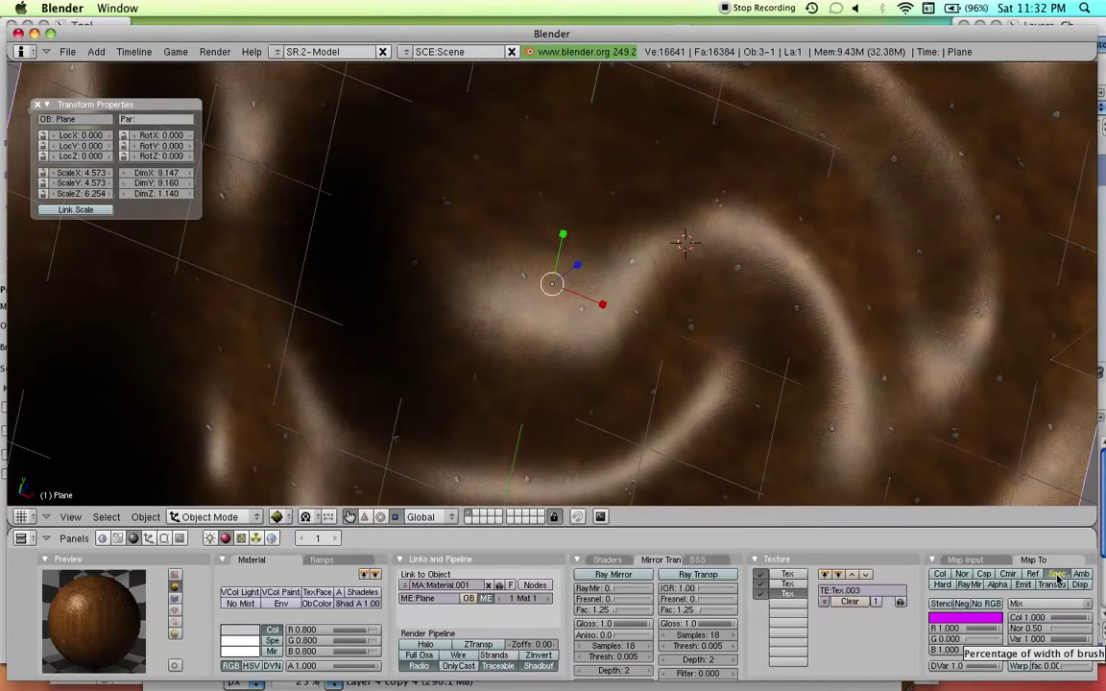
{"action": "left_click", "coordinate": [1035, 574]}
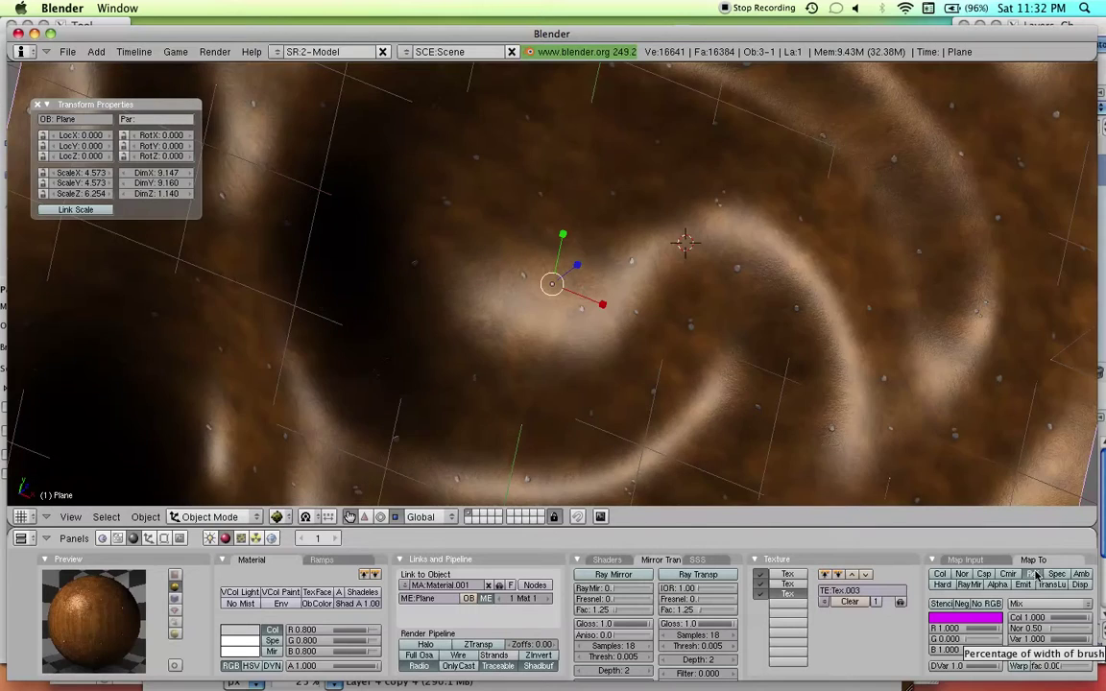
{"action": "left_click", "coordinate": [1035, 574]}
{"action": "left_click_drag", "start_coordinate": [389, 259], "coordinate": [546, 374]}
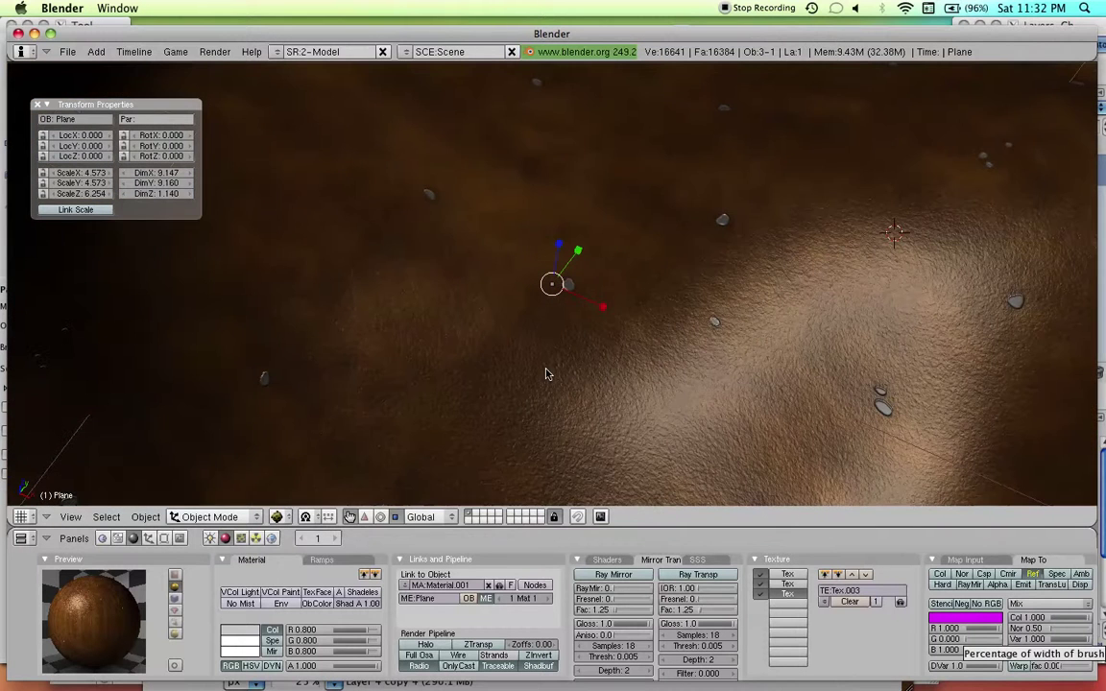
Map the third texture to specular colour (Csp) instead of Ref
{"action": "left_click", "coordinate": [988, 577]}
{"action": "left_click_drag", "start_coordinate": [576, 331], "coordinate": [553, 409]}
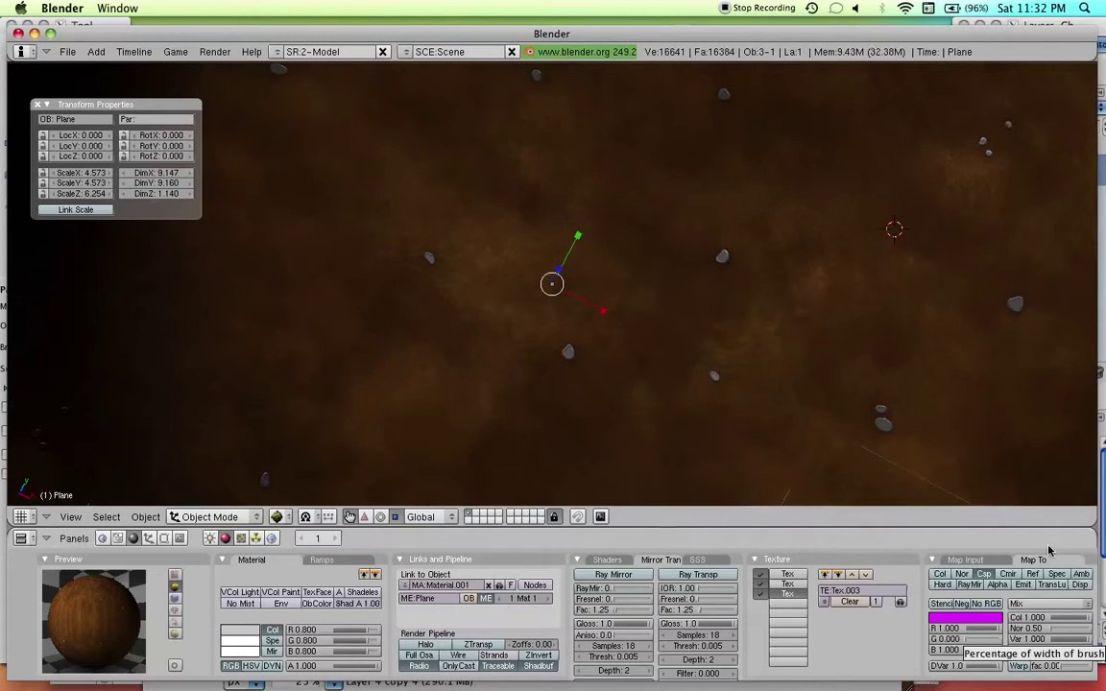
{"action": "left_click", "coordinate": [984, 574]}
Examine the specular mapping on the terrain plane from several angles, both up close and from a distance
{"action": "left_click_drag", "start_coordinate": [595, 413], "coordinate": [603, 385]}
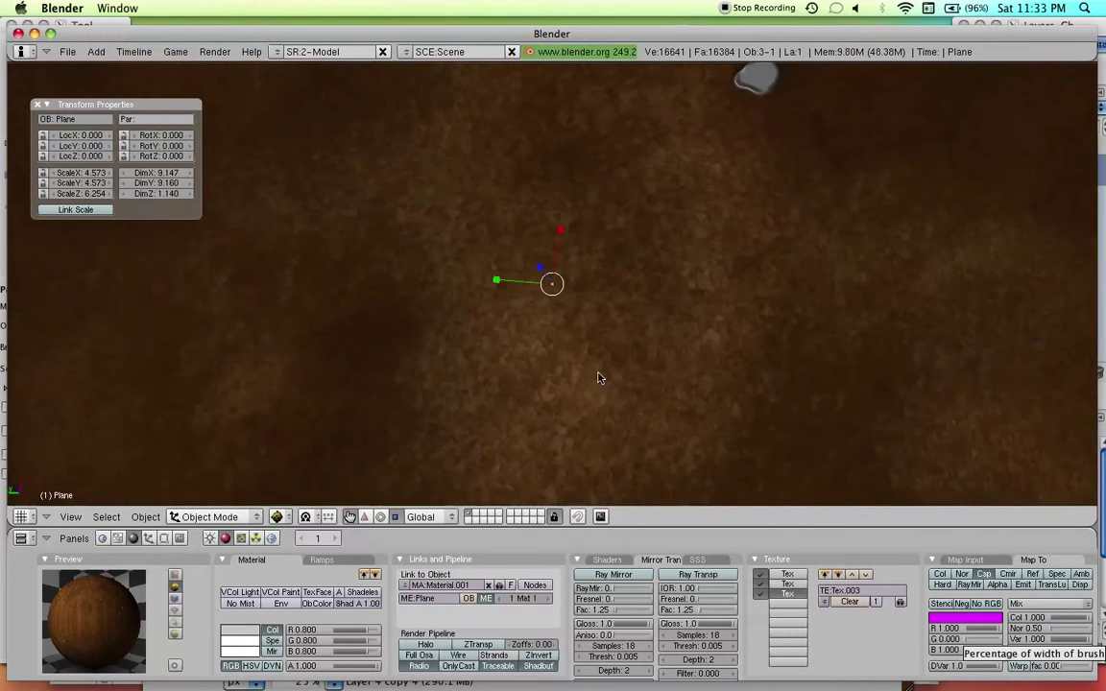
{"action": "left_click_drag", "start_coordinate": [714, 252], "coordinate": [610, 375]}
{"action": "left_click_drag", "start_coordinate": [527, 424], "coordinate": [405, 284]}
{"action": "mouse_move", "coordinate": [812, 353]}
{"action": "left_mouse_down"}
{"action": "mouse_move", "coordinate": [695, 490]}
{"action": "mouse_move", "coordinate": [587, 338]}
{"action": "mouse_move", "coordinate": [526, 377]}
{"action": "mouse_move", "coordinate": [535, 412]}
{"action": "mouse_move", "coordinate": [420, 461]}
{"action": "mouse_move", "coordinate": [388, 383]}
{"action": "mouse_move", "coordinate": [557, 338]}
{"action": "mouse_move", "coordinate": [373, 385]}
{"action": "mouse_move", "coordinate": [698, 371]}
{"action": "mouse_move", "coordinate": [812, 232]}
{"action": "mouse_move", "coordinate": [328, 279]}
{"action": "mouse_move", "coordinate": [528, 423]}
{"action": "mouse_move", "coordinate": [666, 469]}
{"action": "mouse_move", "coordinate": [685, 355]}
{"action": "mouse_move", "coordinate": [567, 308]}
{"action": "mouse_move", "coordinate": [485, 353]}
{"action": "left_mouse_up"}
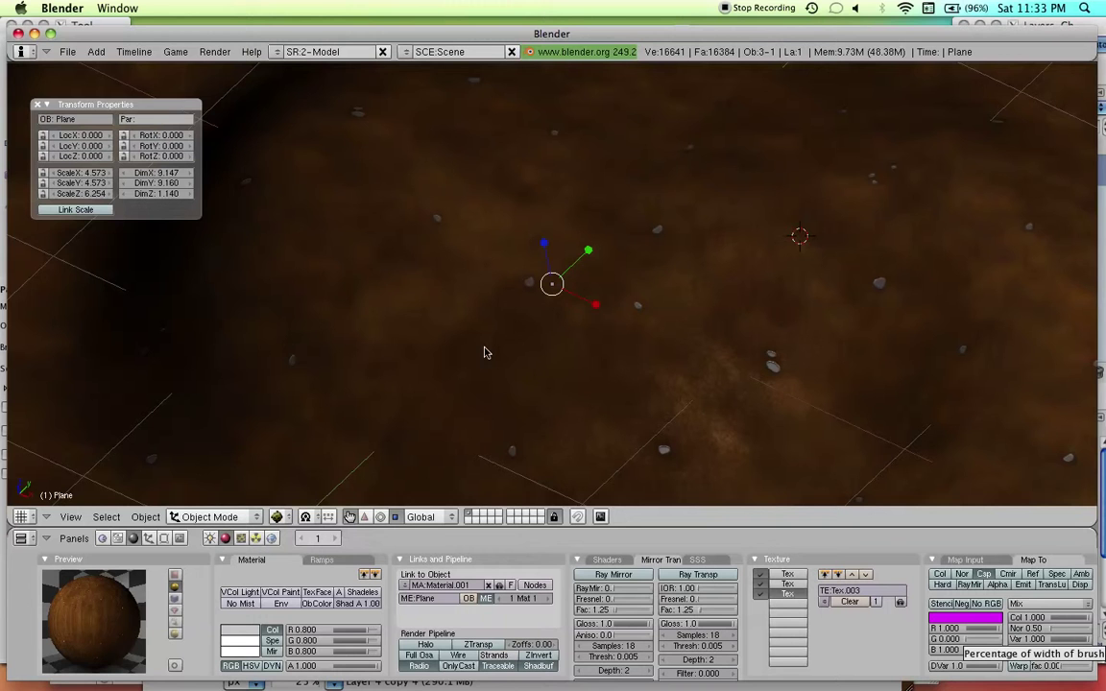
{"action": "mouse_move", "coordinate": [557, 350]}
{"action": "left_mouse_down"}
{"action": "mouse_move", "coordinate": [506, 308]}
{"action": "mouse_move", "coordinate": [493, 250]}
{"action": "mouse_move", "coordinate": [593, 325]}
{"action": "mouse_move", "coordinate": [609, 357]}
{"action": "left_mouse_up"}
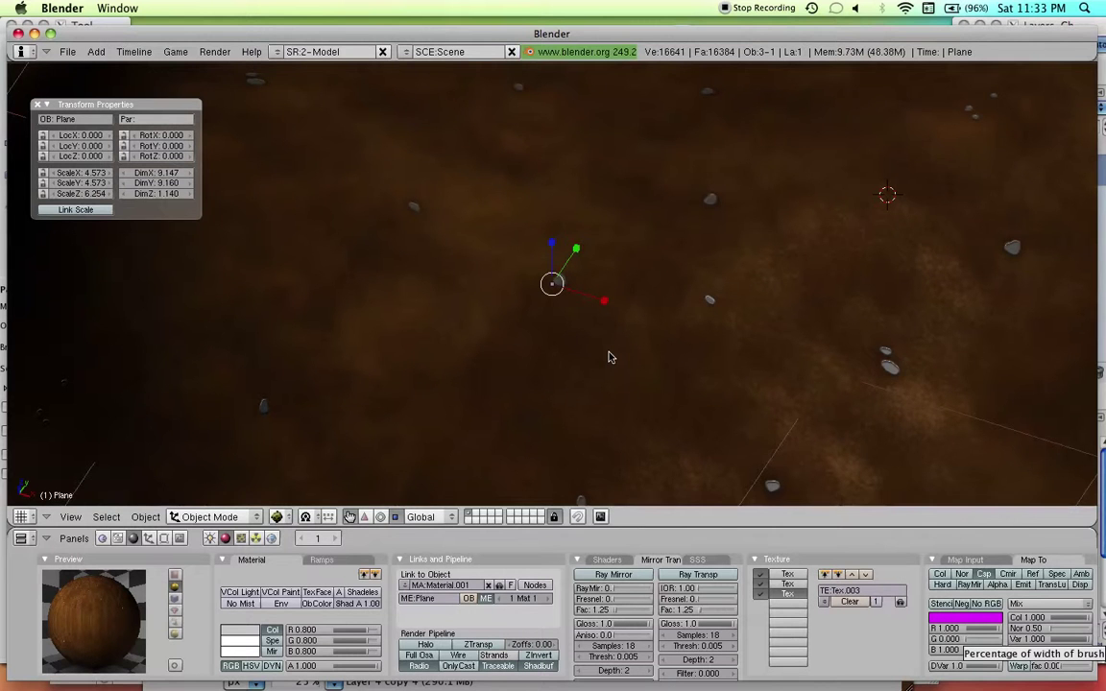
{"action": "scroll", "coordinate": [608, 357], "scroll_direction": "down", "scroll_amount": 3}
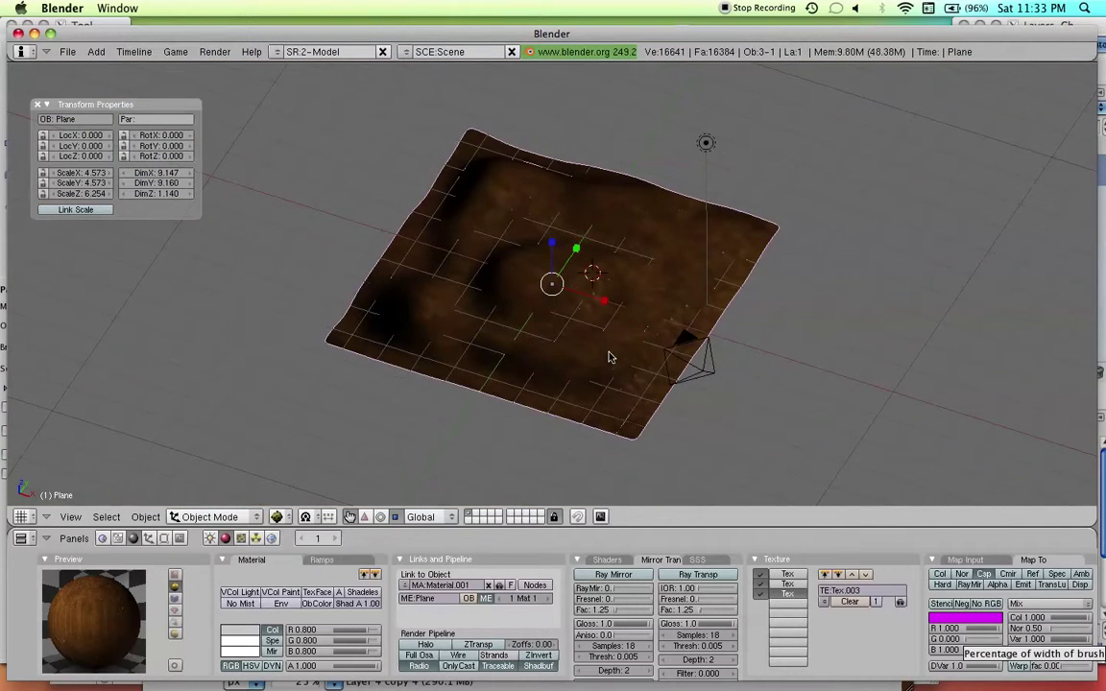
{"action": "scroll", "coordinate": [608, 357], "scroll_direction": "up", "scroll_amount": 5}
{"action": "left_click_drag", "start_coordinate": [575, 350], "coordinate": [187, 437]}
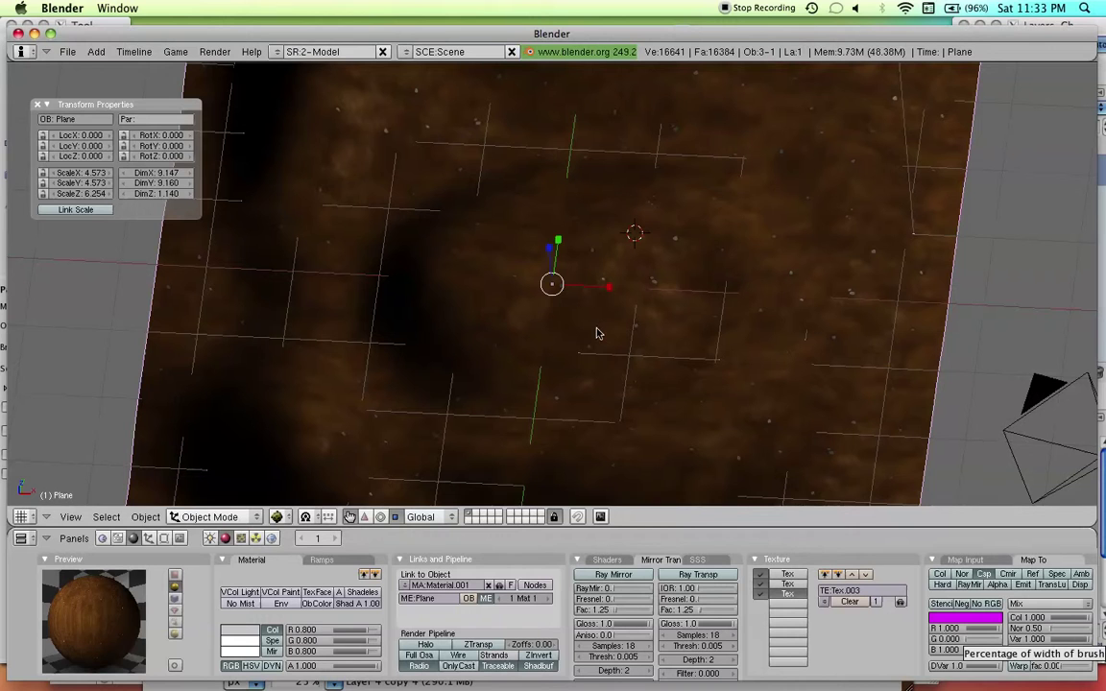